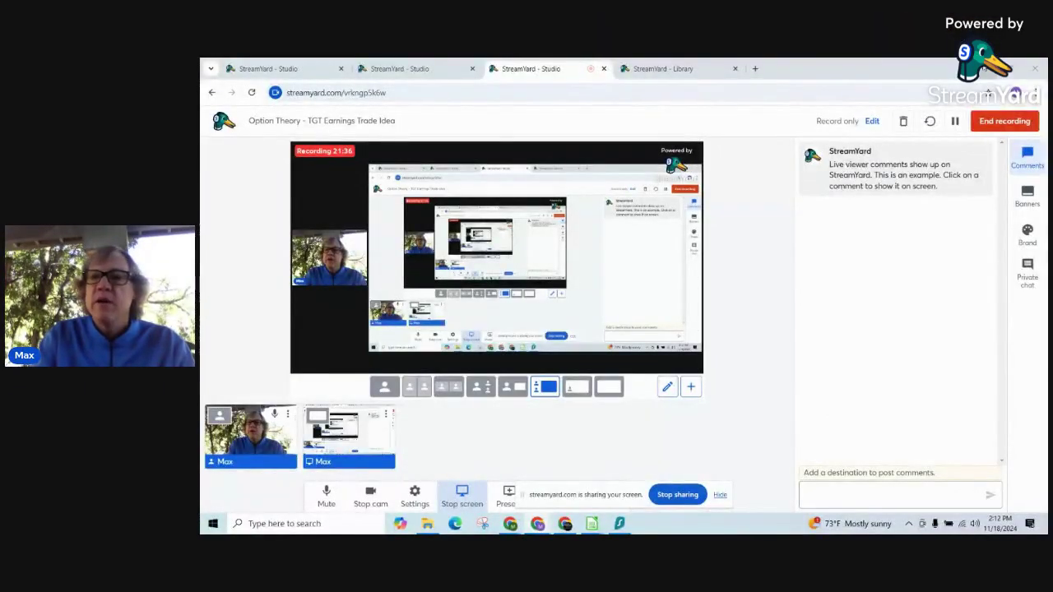
# - Review the saved SPY Loaded Dice Bullish trade, then return to the Saved Trades list
pyautogui.hotkey('alt', 'Tab')
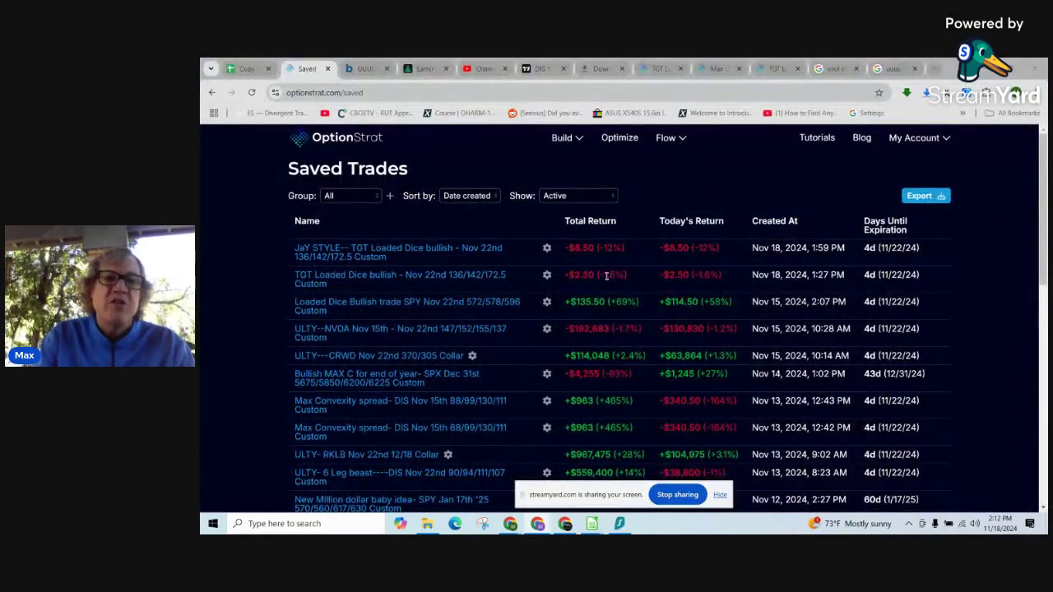
pyautogui.scroll(-2, 606, 276)
pyautogui.scroll(2, 606, 277)
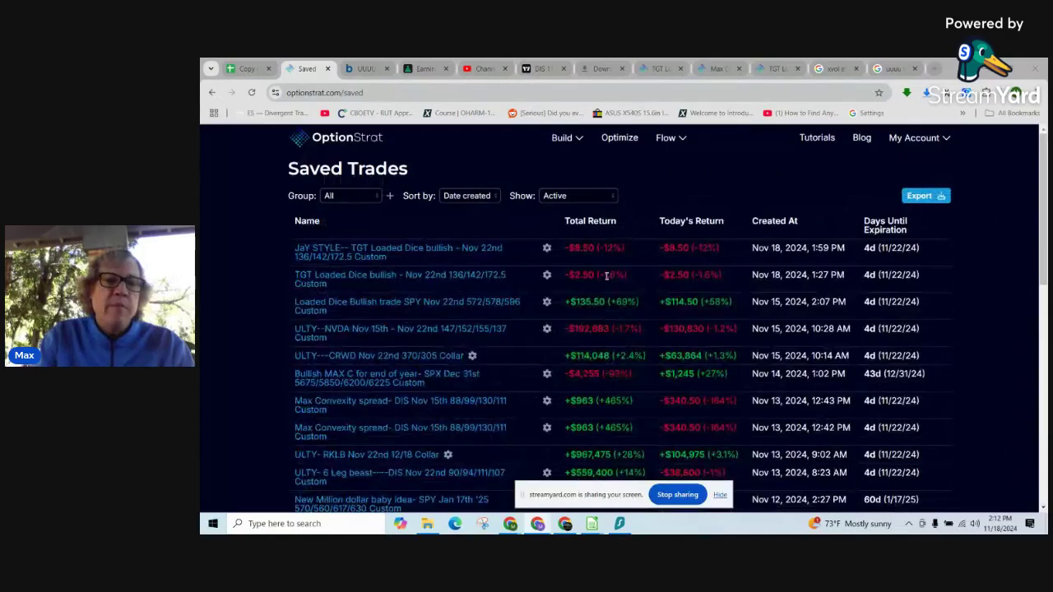
pyautogui.click(387, 303)
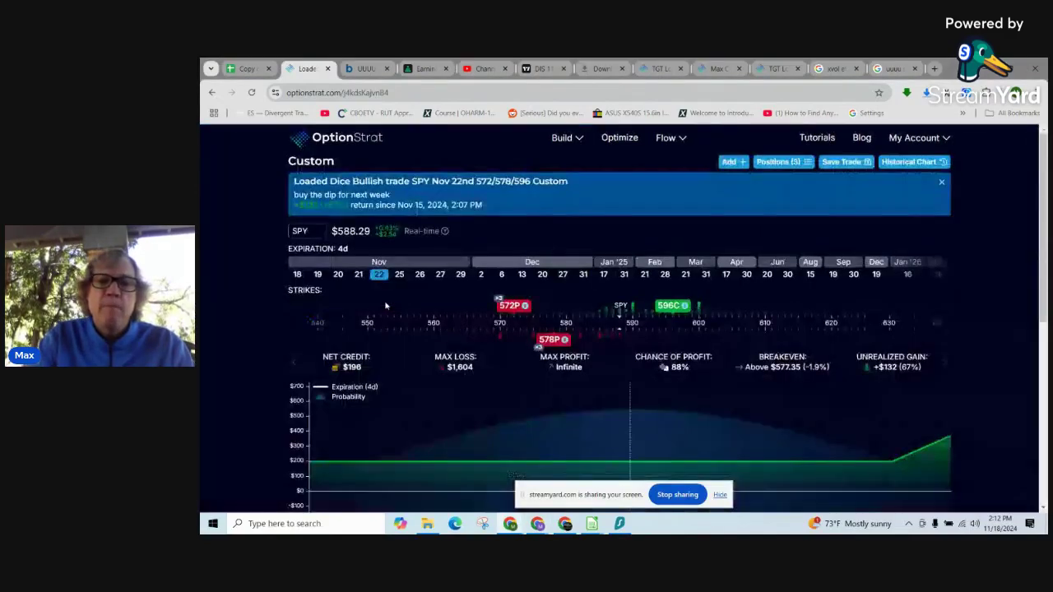
pyautogui.scroll(-5, 385, 306)
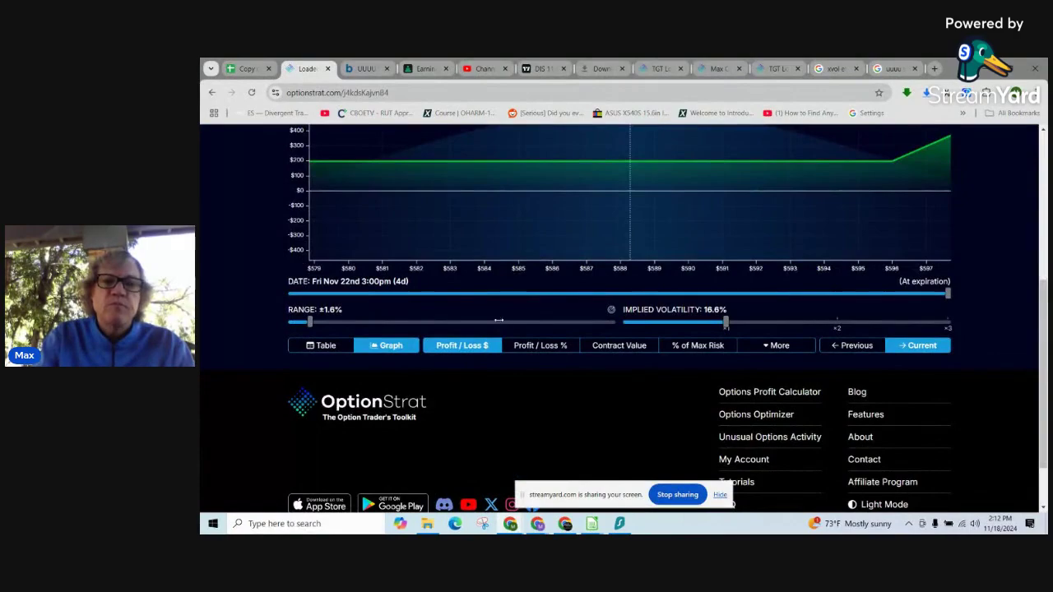
pyautogui.scroll(5, 701, 262)
pyautogui.click(913, 138)
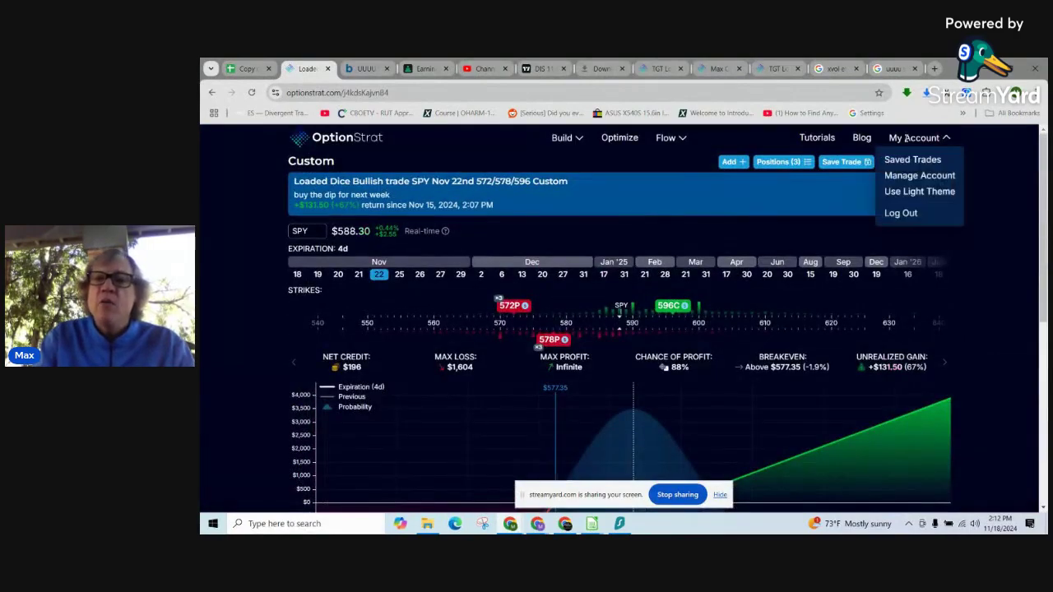
pyautogui.click(908, 161)
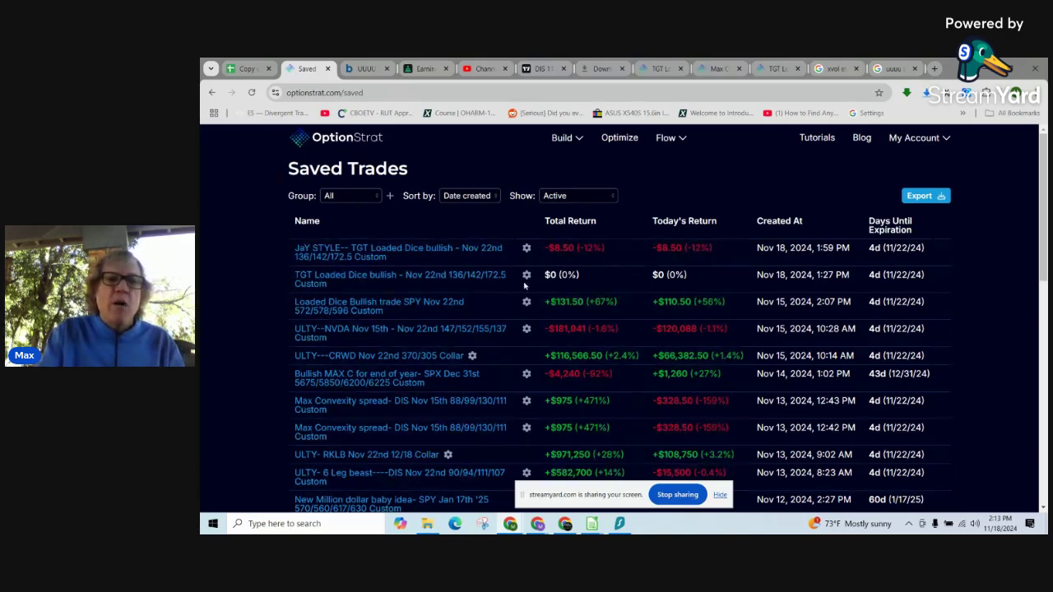
# - Open the TGT Loaded Dice bullish trade and set the payoff graph range to ±68%
pyautogui.click(407, 279)
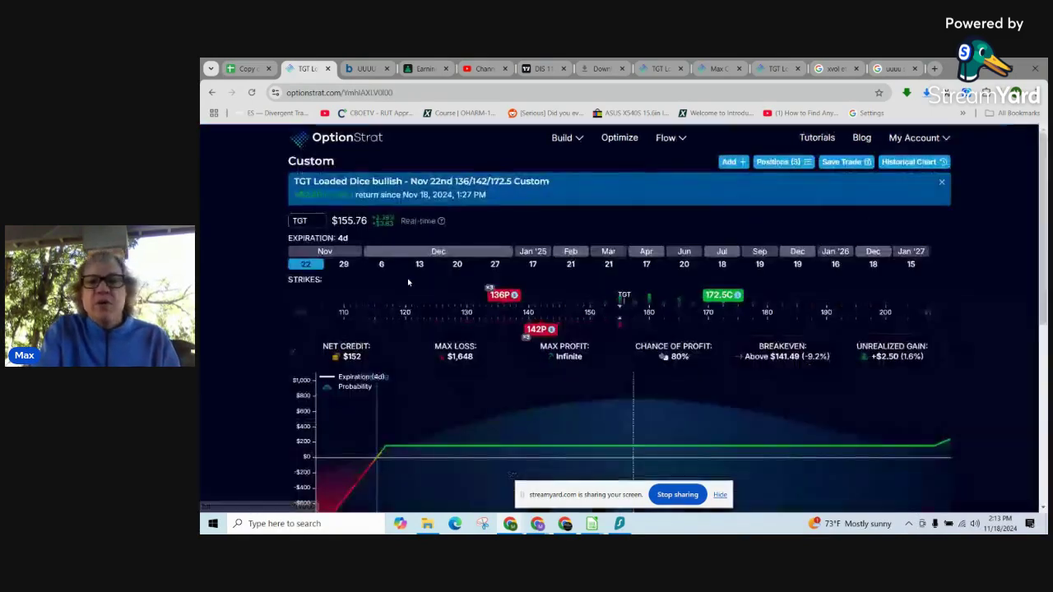
pyautogui.scroll(-5, 525, 378)
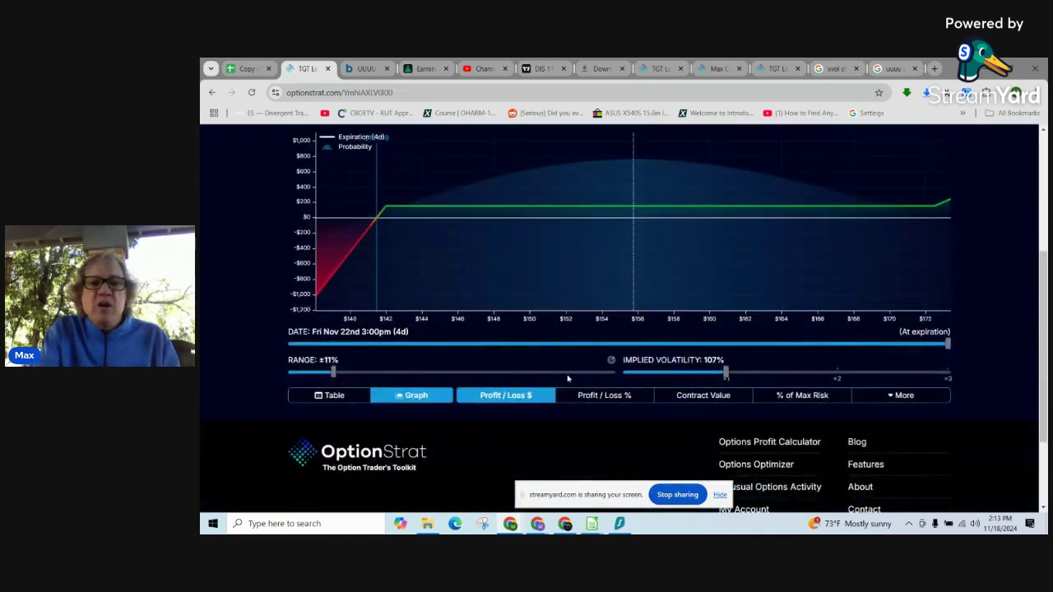
pyautogui.click(564, 374)
pyautogui.scroll(2, 900, 387)
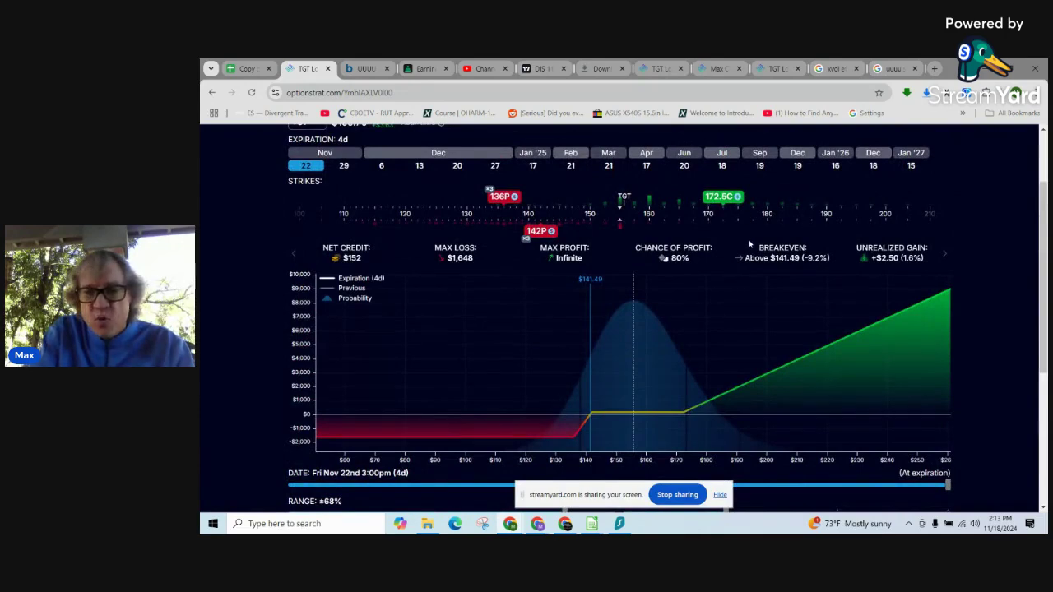
pyautogui.scroll(-1, 755, 245)
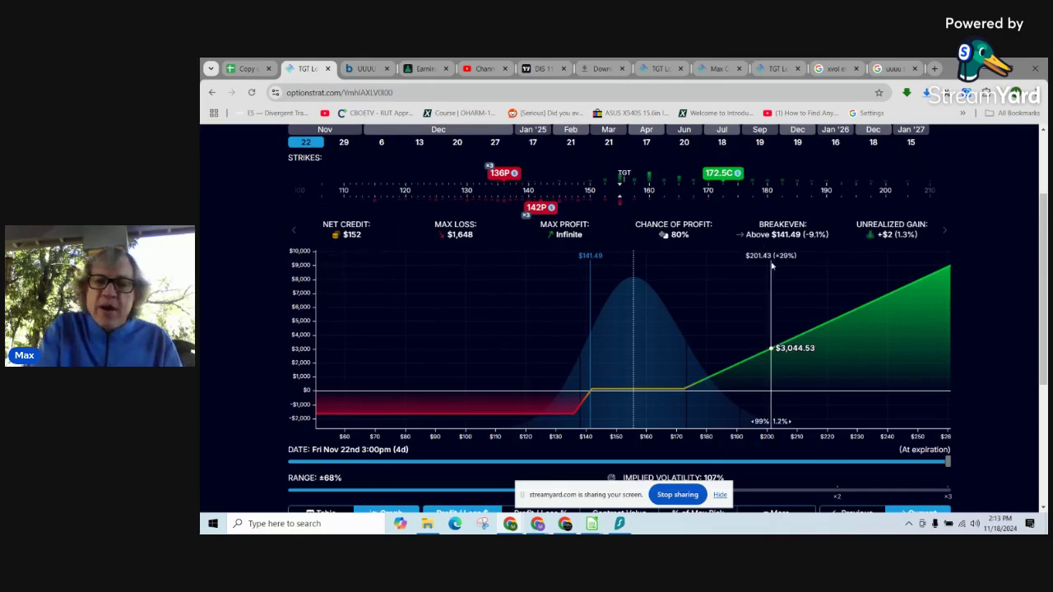
pyautogui.scroll(1, 772, 265)
pyautogui.scroll(-1, 772, 265)
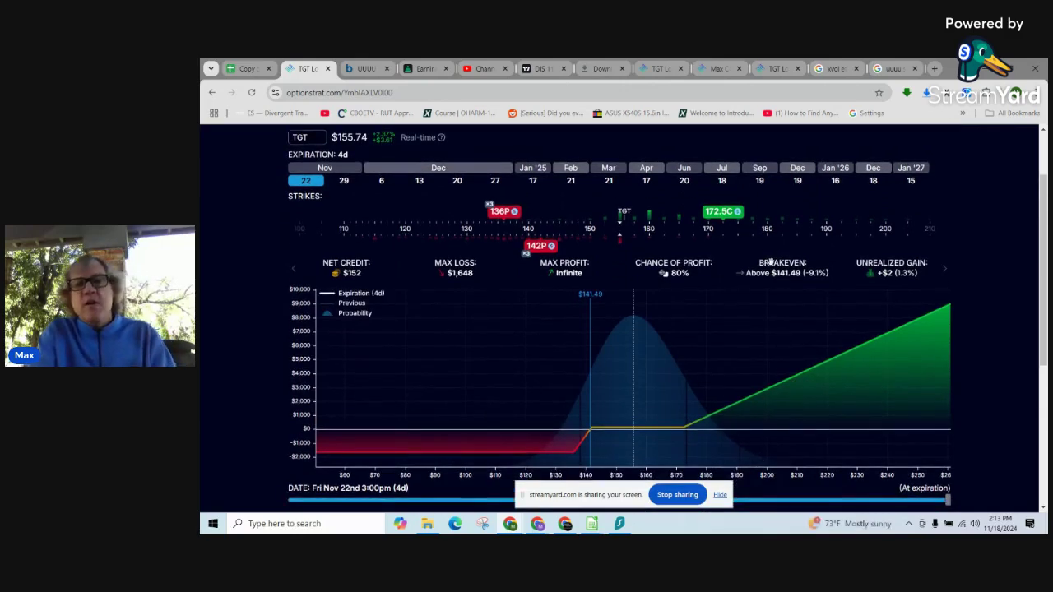
pyautogui.scroll(-1, 772, 262)
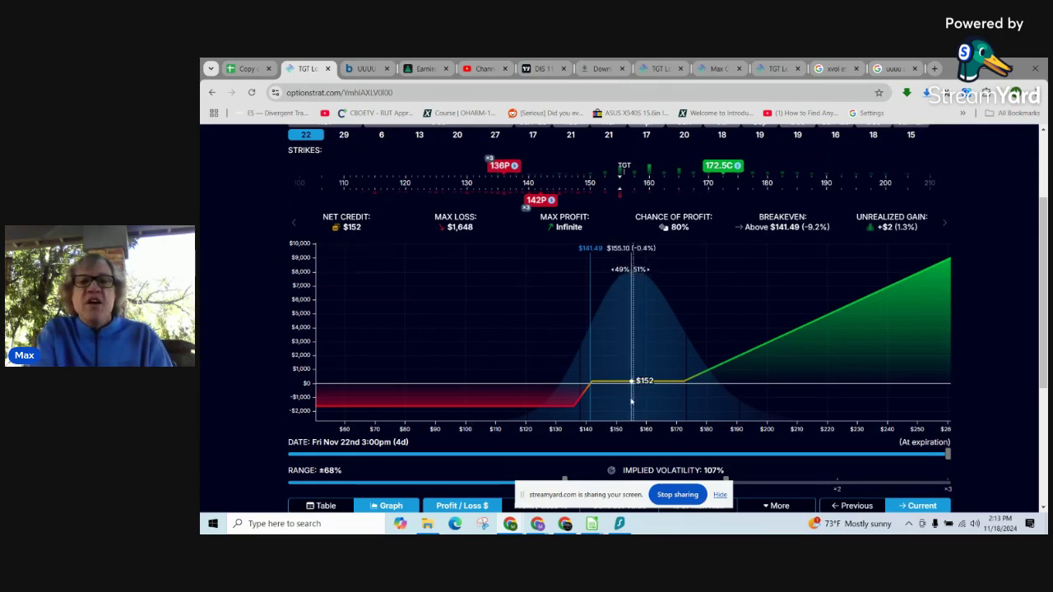
# - Exclude the 172.5C call leg and review the payoff with profit capped at $330
pyautogui.click(723, 165)
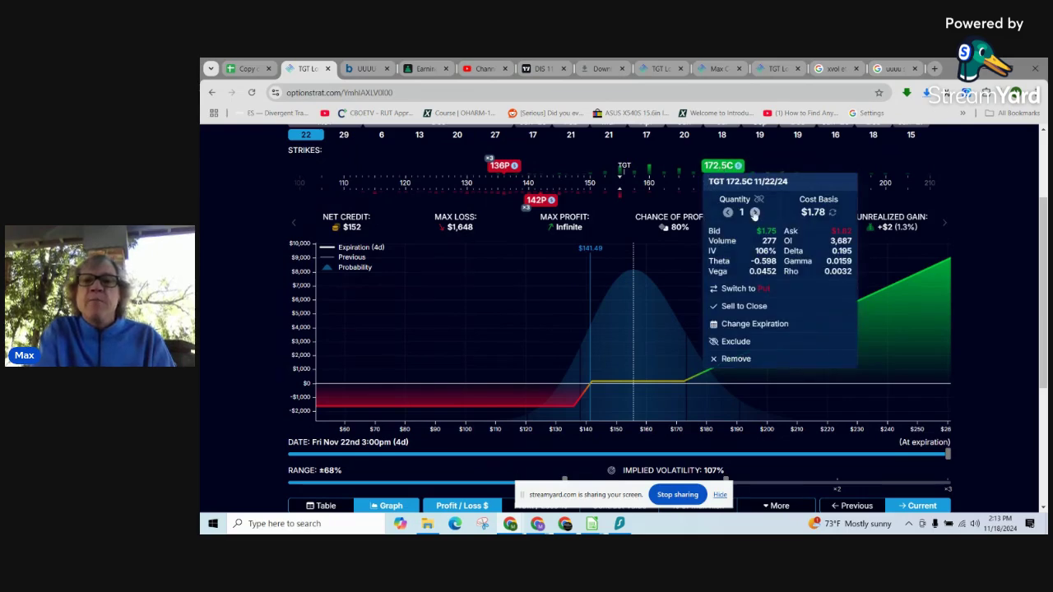
pyautogui.click(747, 345)
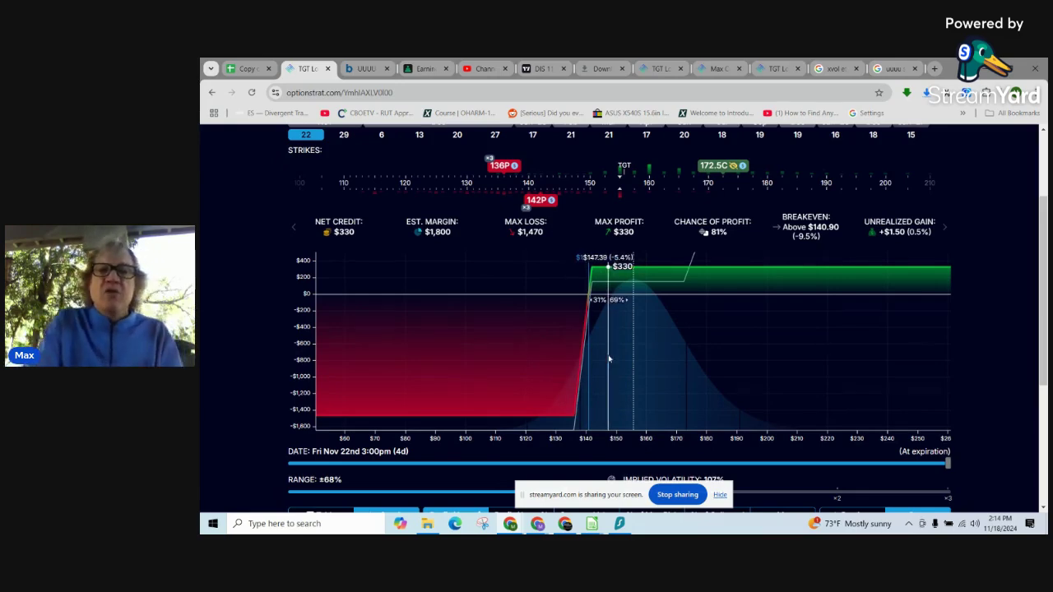
pyautogui.scroll(1, 718, 363)
pyautogui.scroll(1, 719, 363)
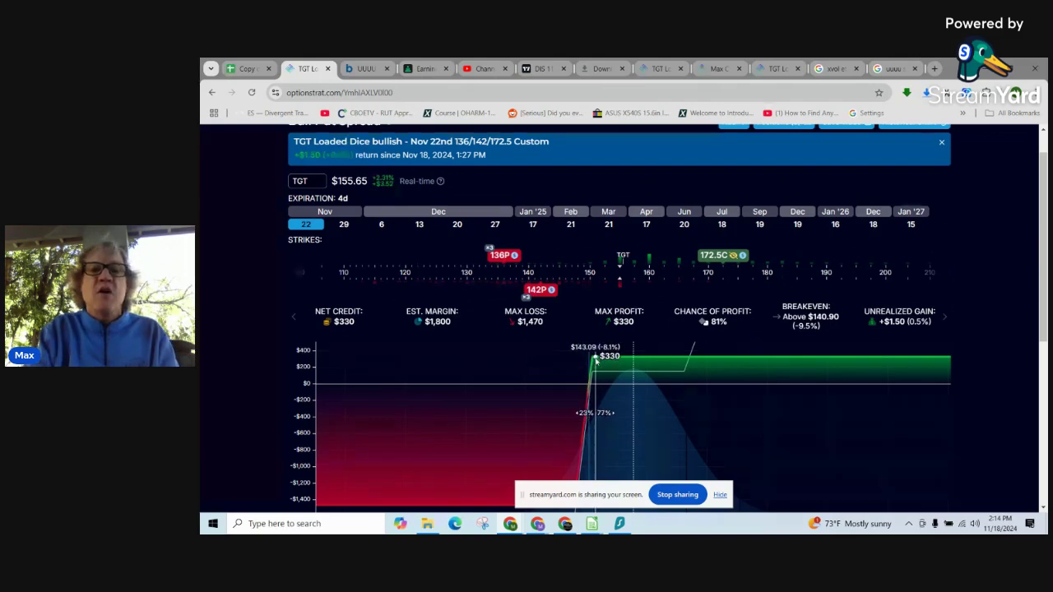
pyautogui.scroll(-2, 596, 362)
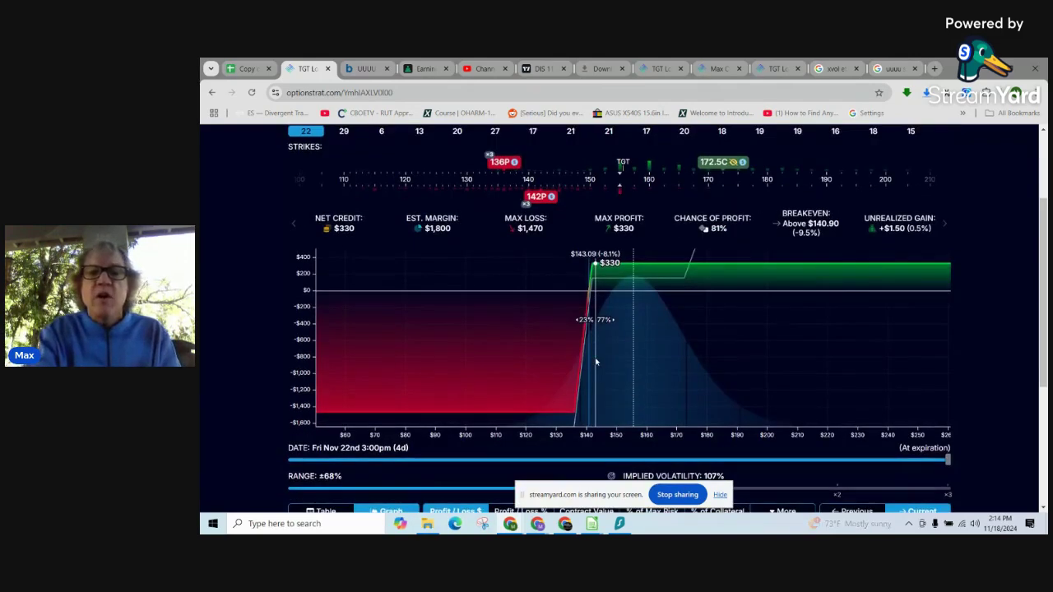
pyautogui.scroll(-3, 596, 362)
# - Include the 172.5C call leg back in the TGT position
pyautogui.scroll(4, 595, 363)
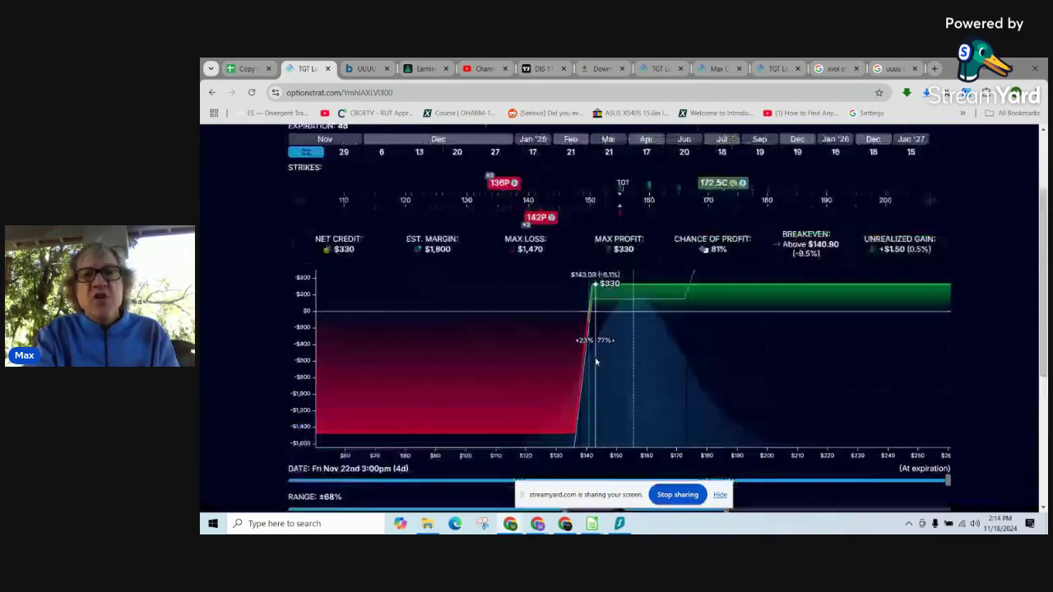
pyautogui.scroll(1, 595, 363)
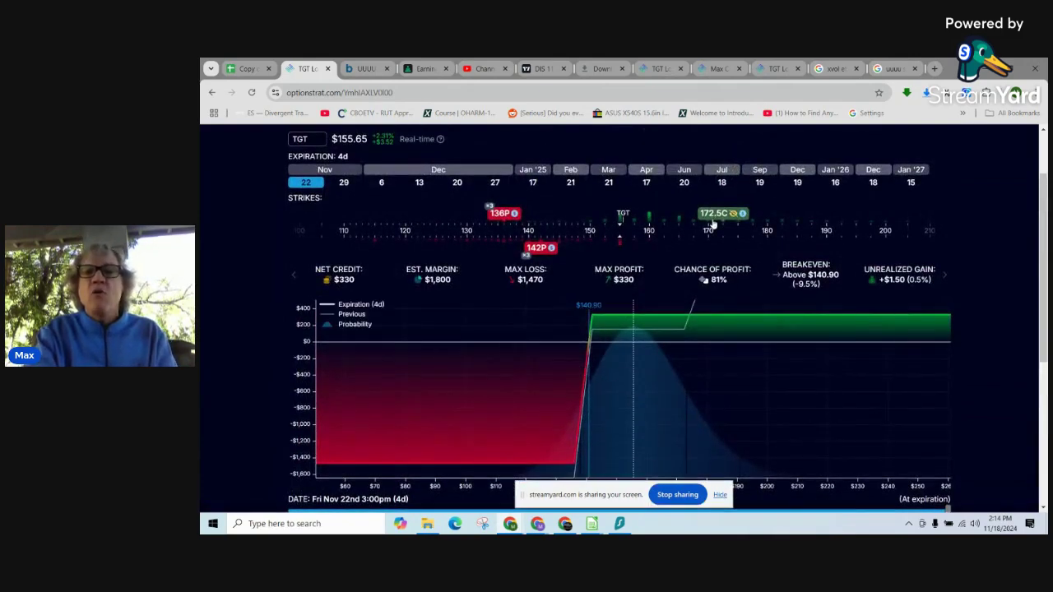
pyautogui.click(713, 222)
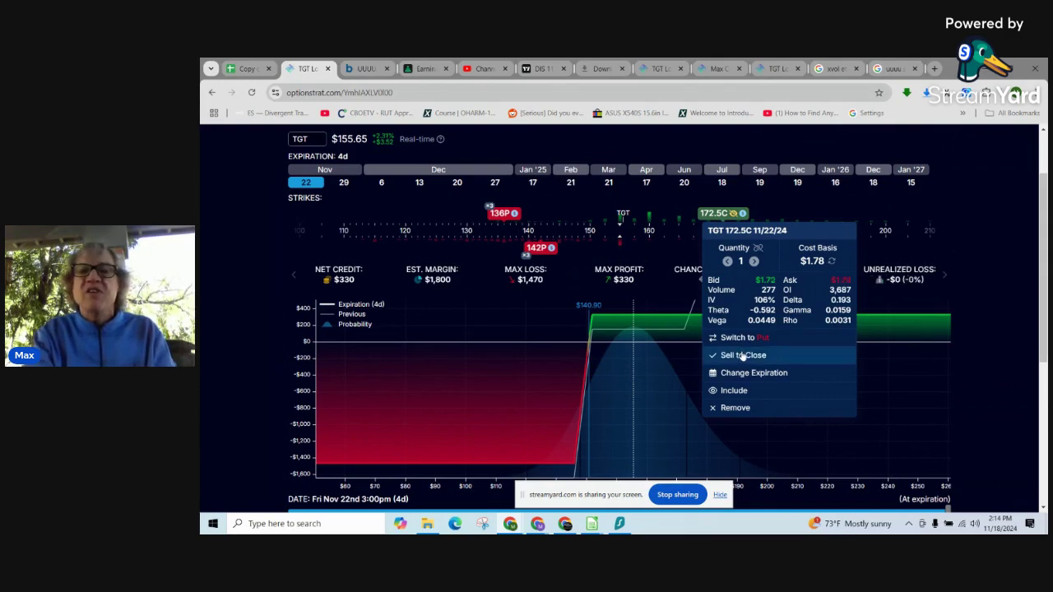
pyautogui.click(735, 392)
pyautogui.scroll(-1, 778, 399)
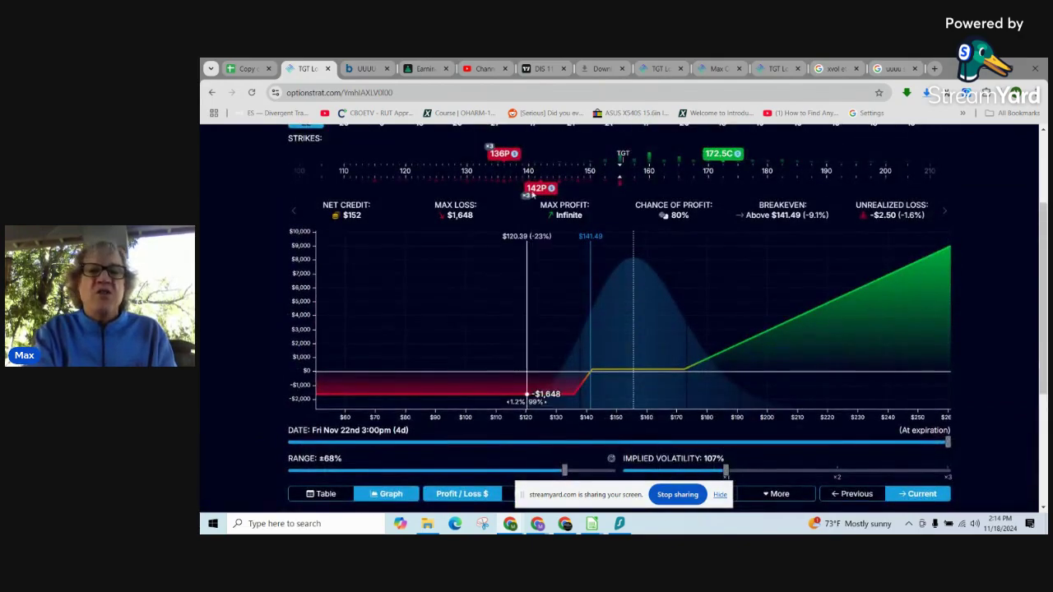
pyautogui.click(717, 153)
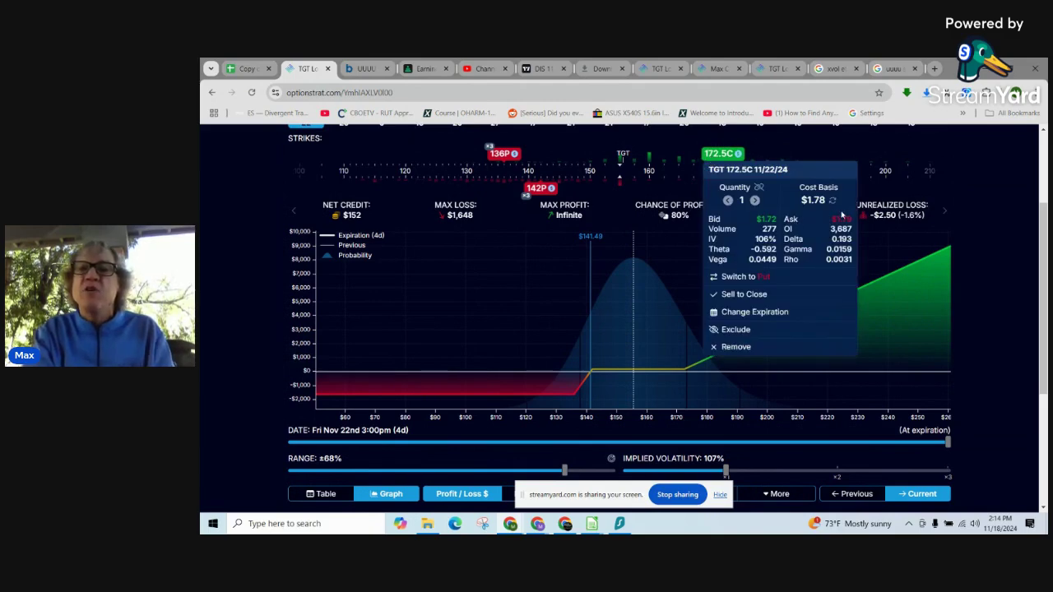
pyautogui.click(980, 237)
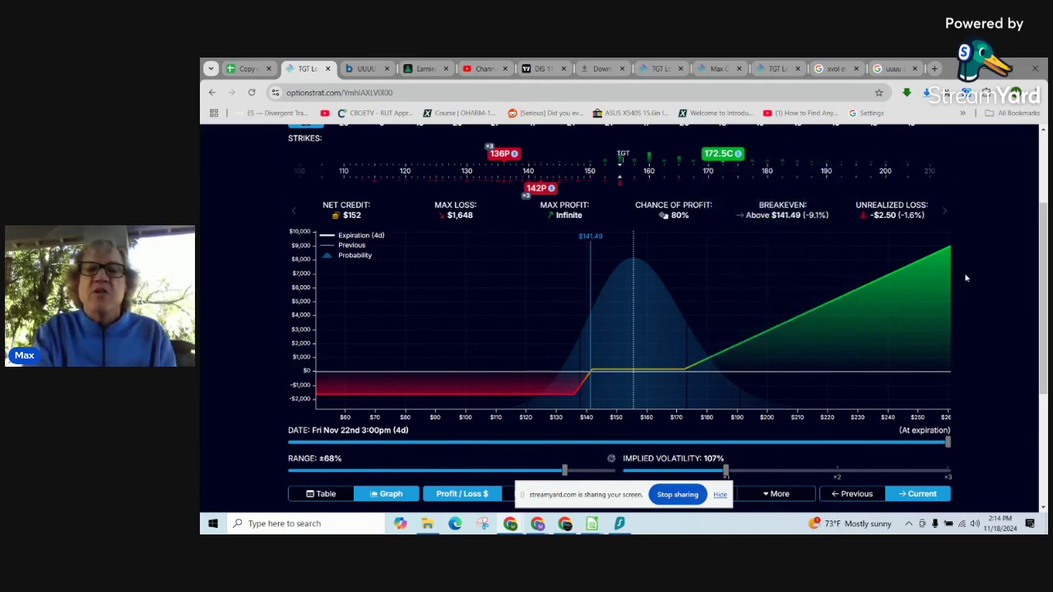
pyautogui.scroll(-2, 964, 273)
pyautogui.scroll(1, 687, 247)
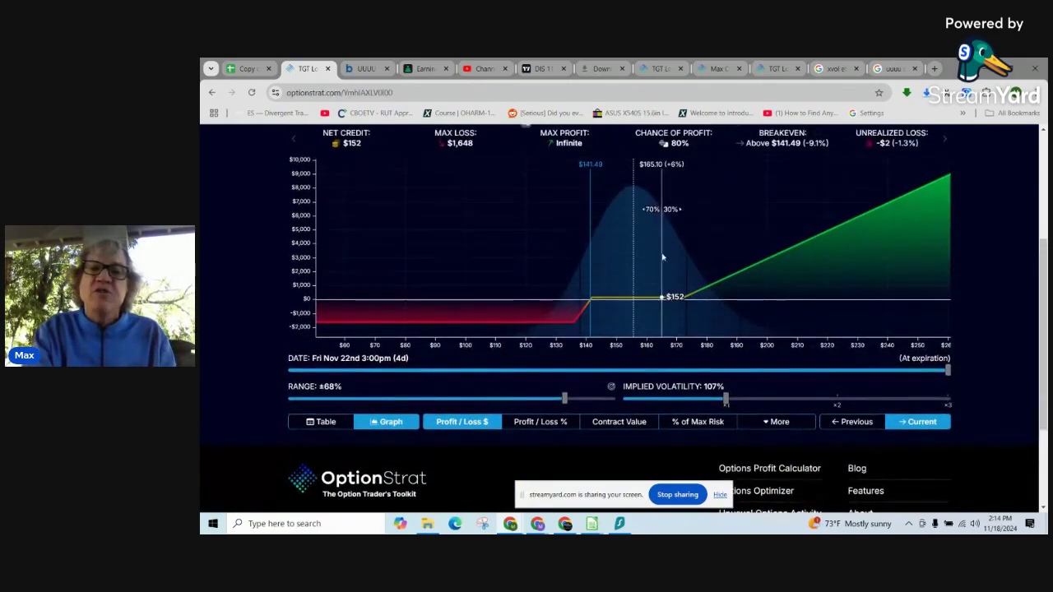
pyautogui.scroll(1, 700, 293)
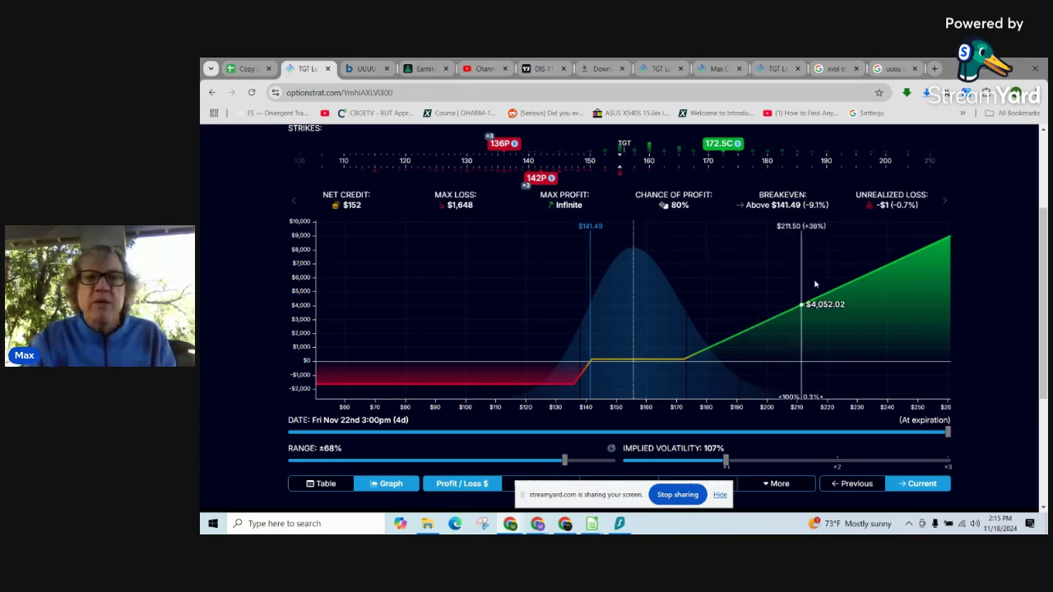
pyautogui.scroll(2, 815, 284)
pyautogui.scroll(-1, 814, 284)
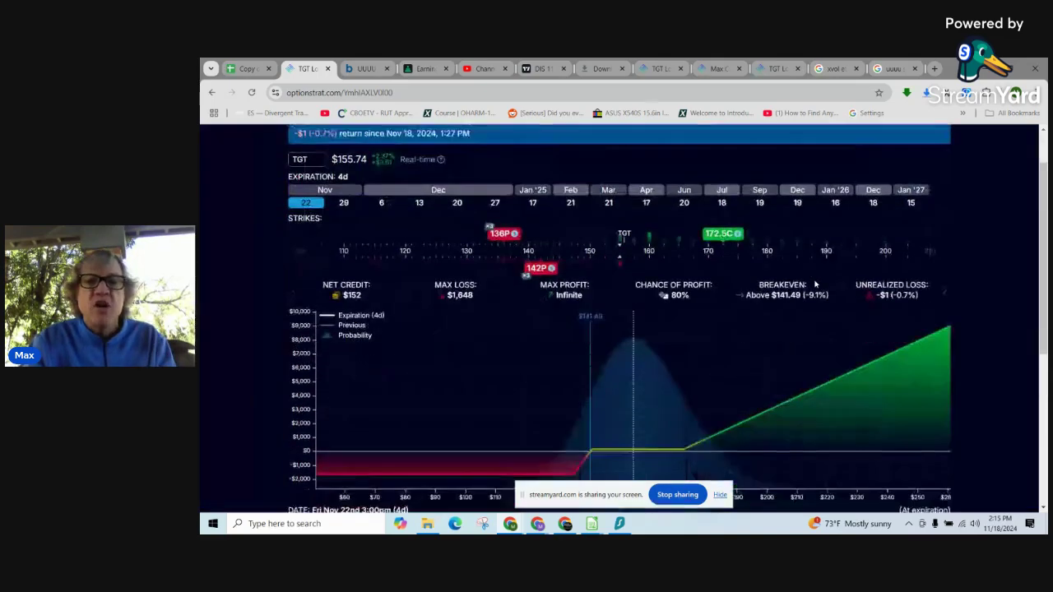
pyautogui.scroll(1, 774, 279)
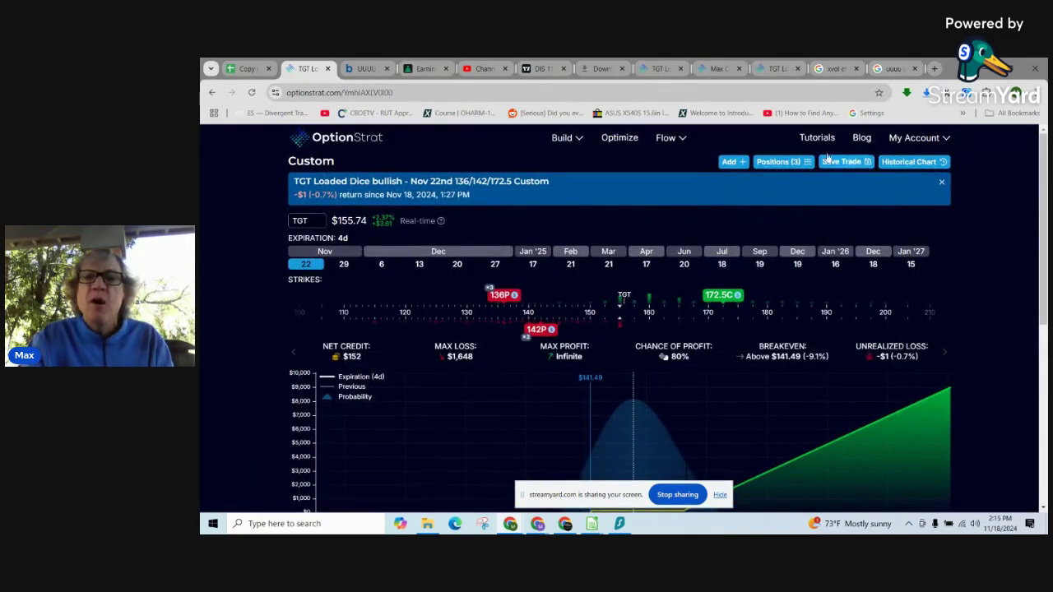
# - Open the newest saved TGT Loaded Dice bullish trade and set the graph range to ±72%
pyautogui.moveTo(922, 136)
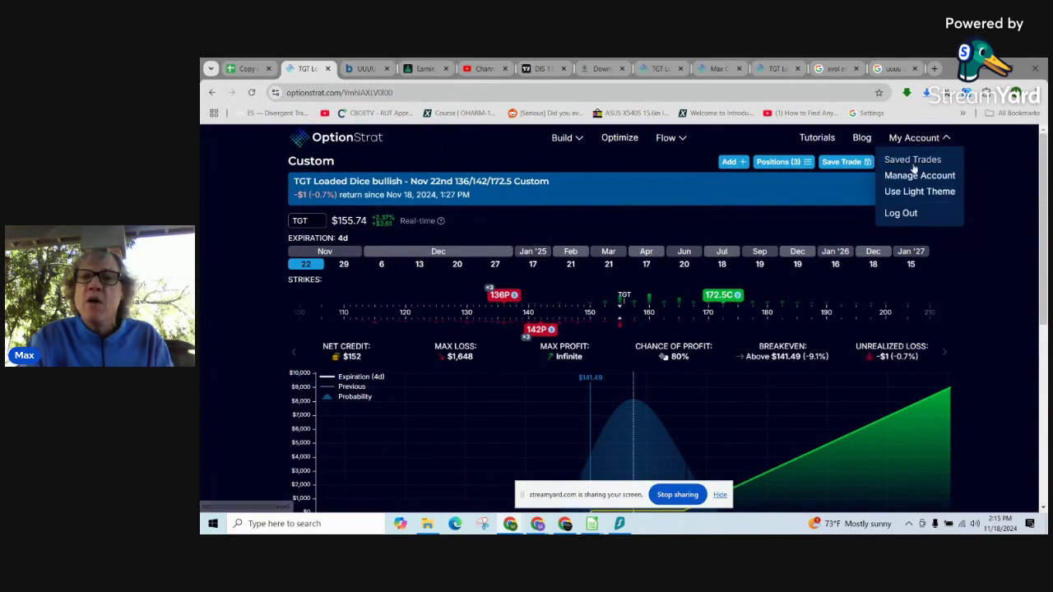
pyautogui.click(914, 161)
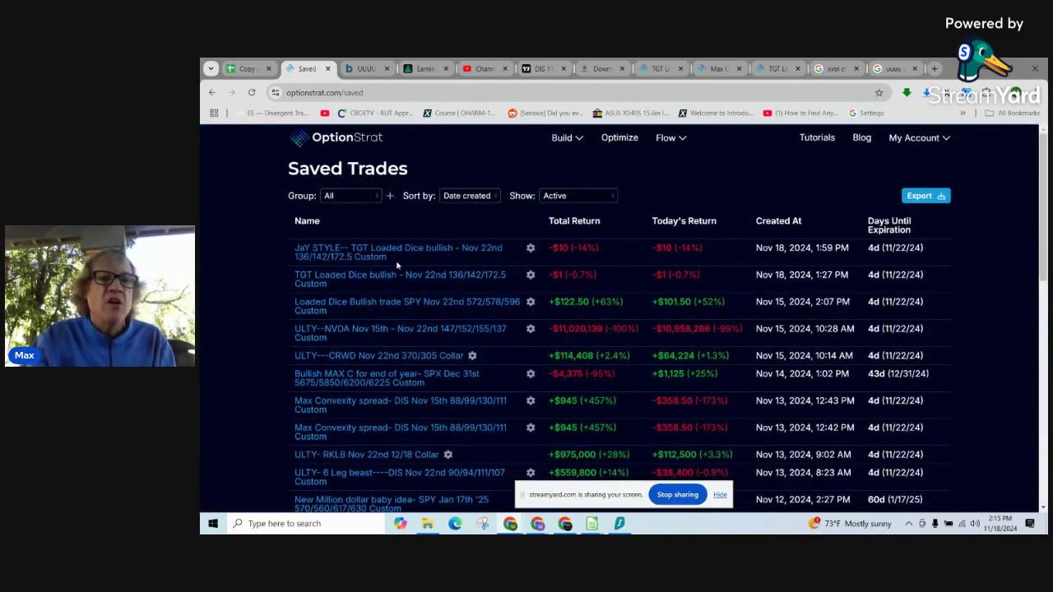
pyautogui.click(393, 258)
pyautogui.scroll(-5, 569, 379)
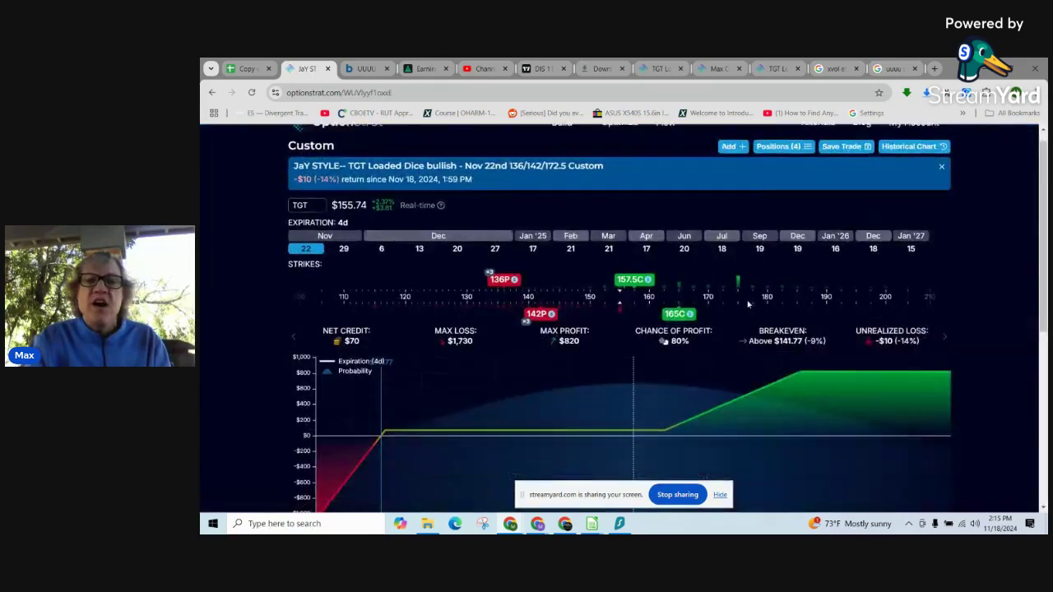
pyautogui.click(587, 379)
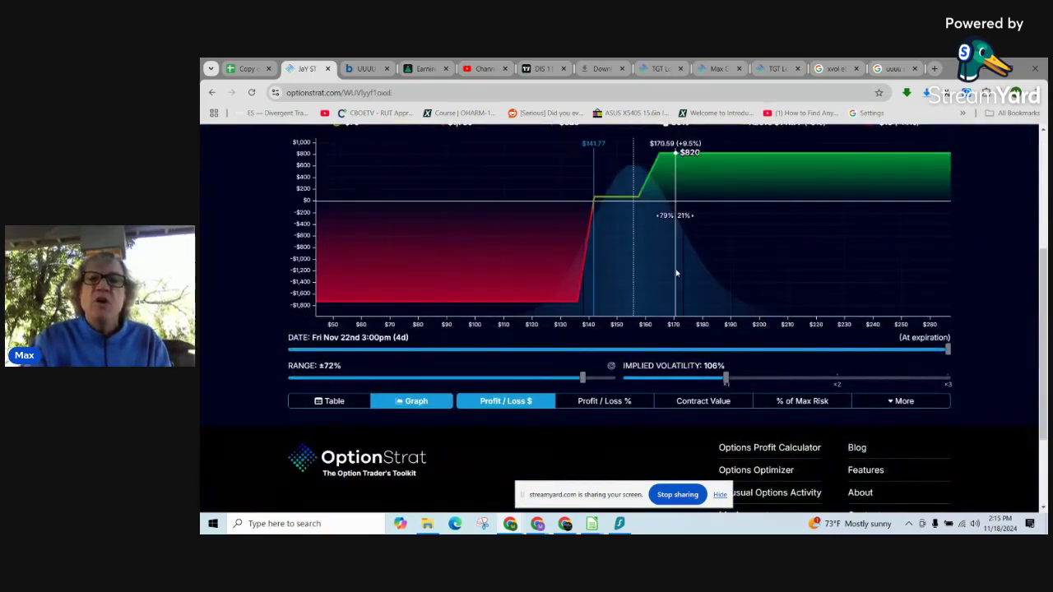
pyautogui.scroll(2, 674, 284)
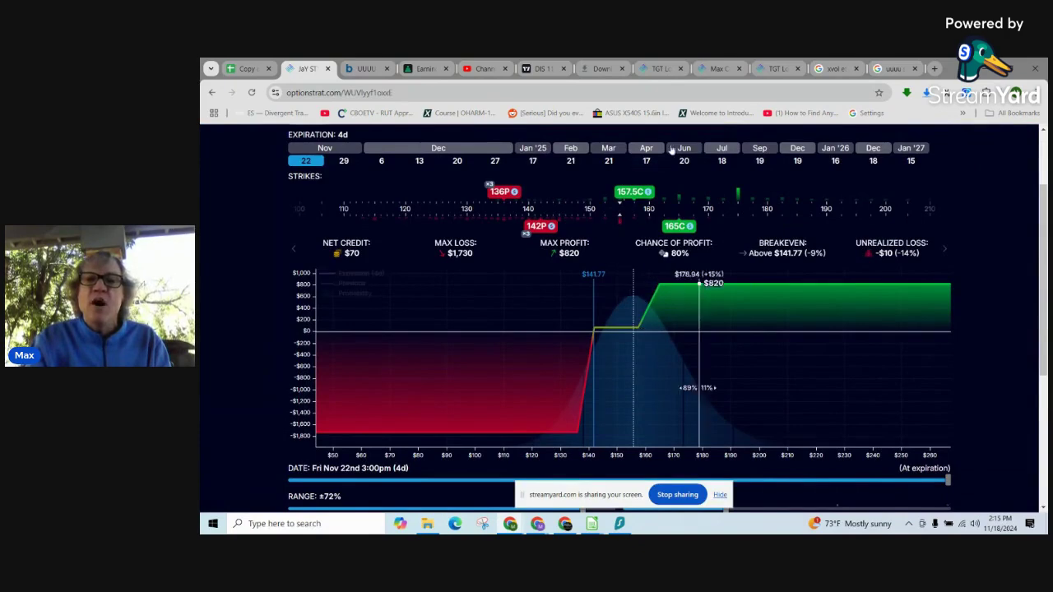
# - Set the 157.5C call quantity to 3 and the 165C call quantity to -2
pyautogui.click(630, 194)
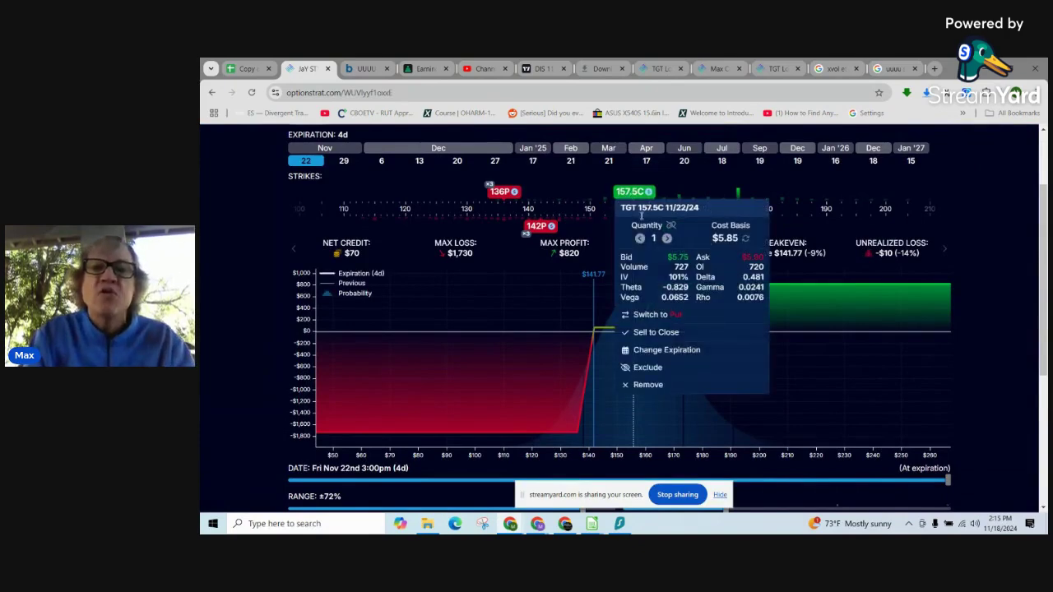
pyautogui.click(655, 237)
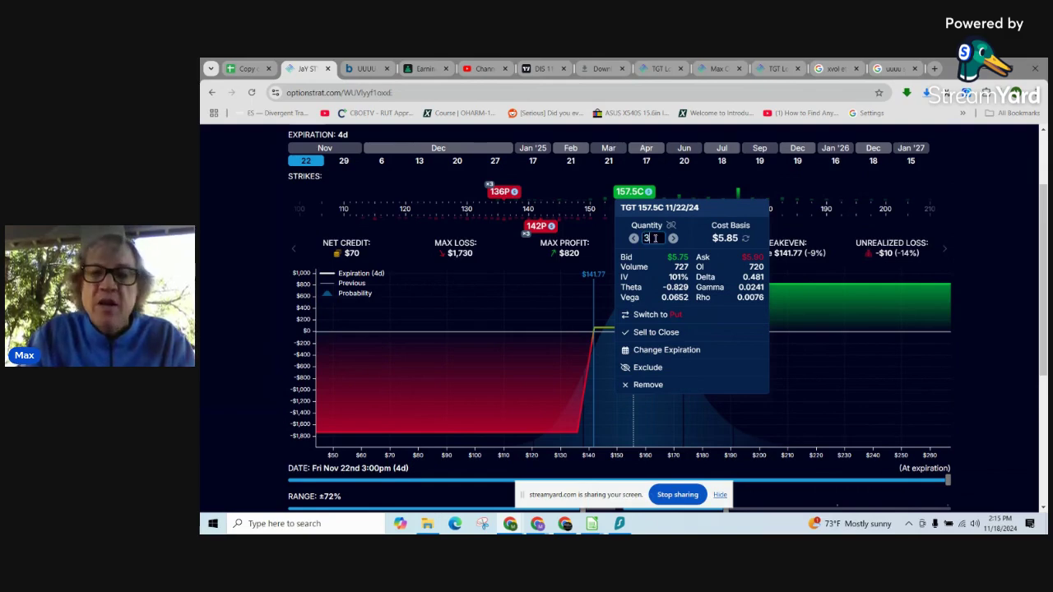
pyautogui.press('Return')
pyautogui.click(676, 227)
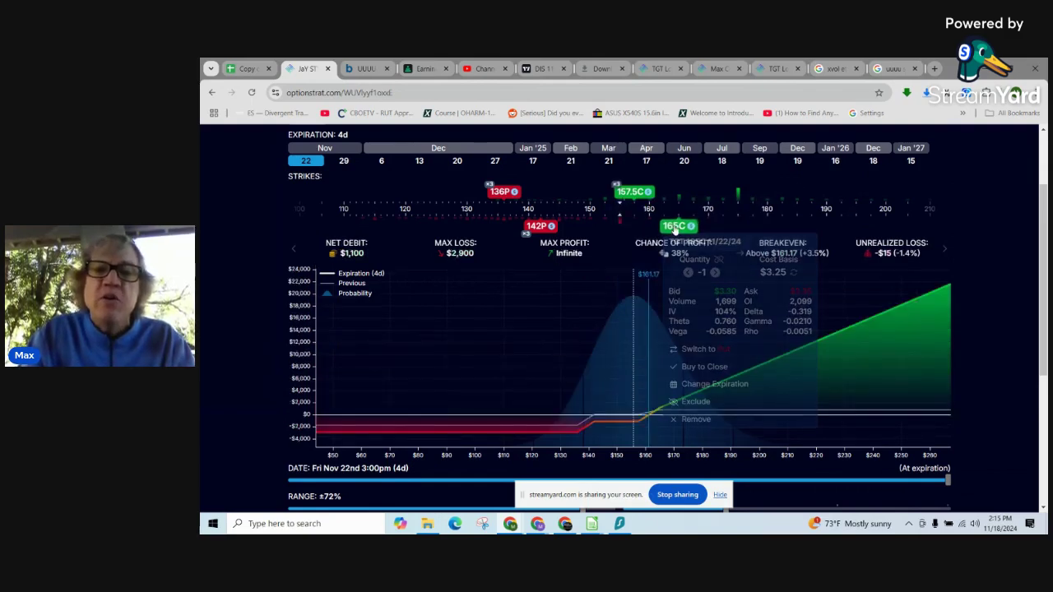
pyautogui.click(705, 272)
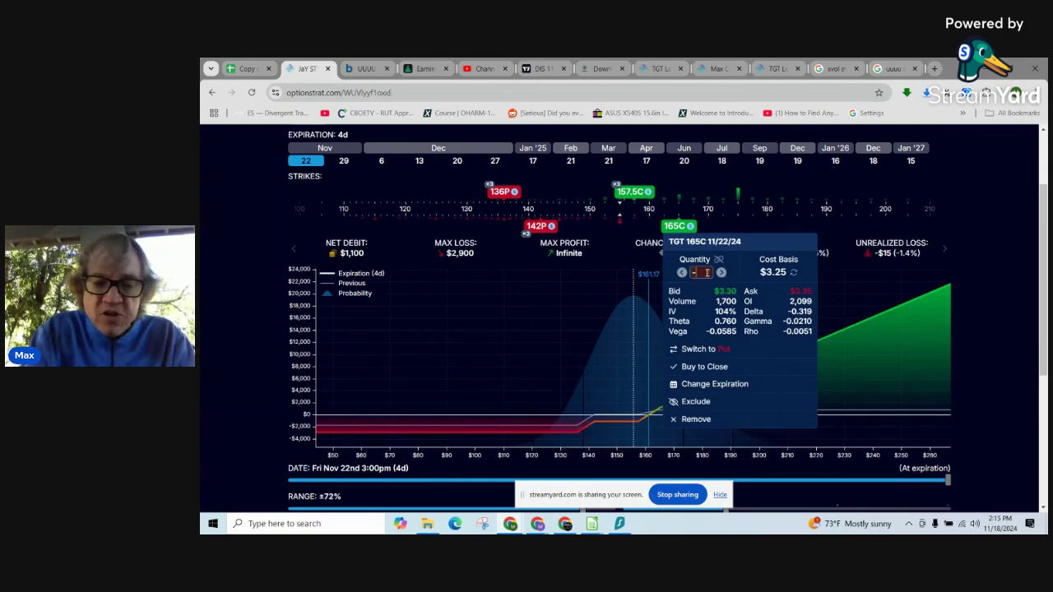
pyautogui.write('2')
pyautogui.press('Return')
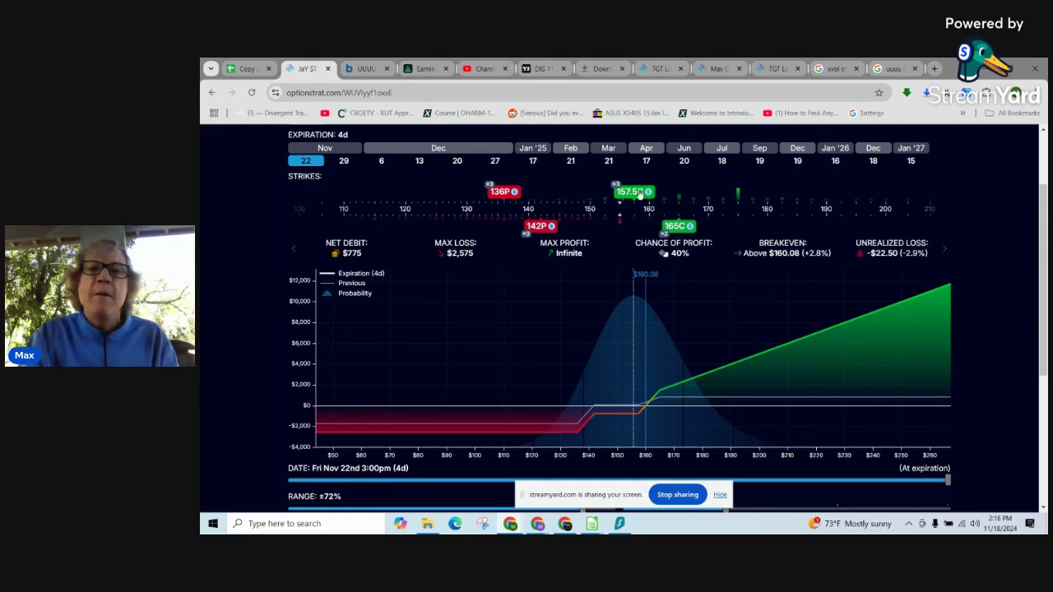
# - Drag the TGT legs to the 160C, 167.5C, 149P and 140P strikes
pyautogui.moveTo(631, 192); pyautogui.dragTo(649, 192)
pyautogui.moveTo(667, 229); pyautogui.dragTo(698, 230)
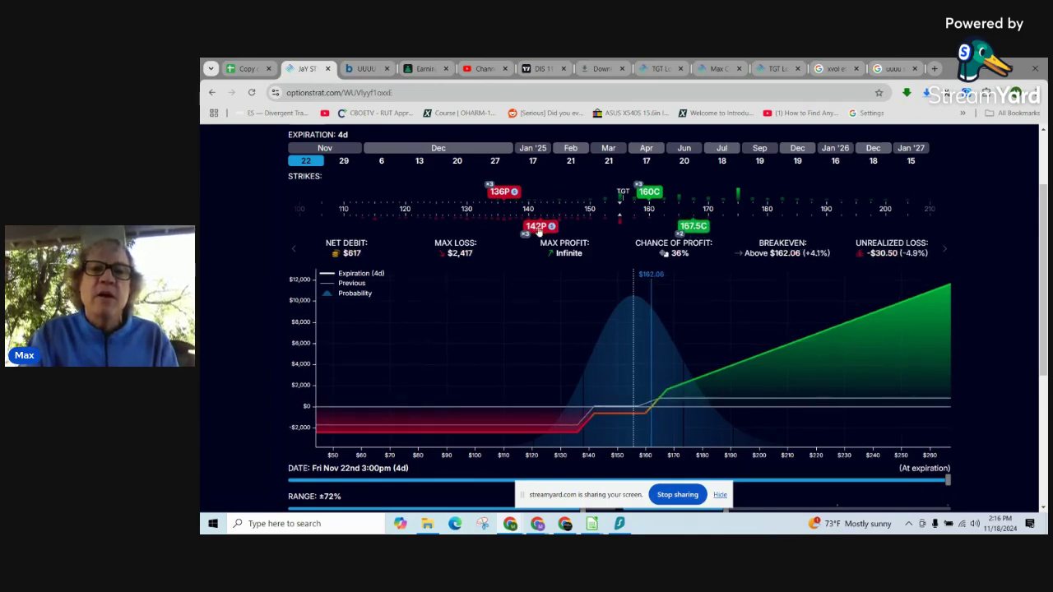
pyautogui.moveTo(541, 227); pyautogui.dragTo(561, 229)
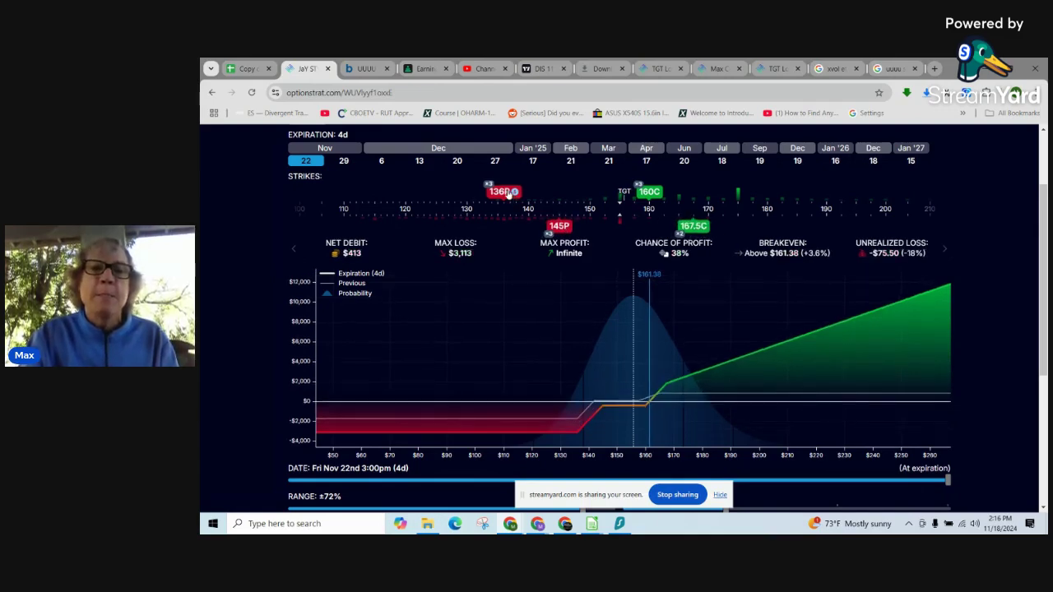
pyautogui.moveTo(501, 191); pyautogui.dragTo(528, 191)
pyautogui.moveTo(559, 226); pyautogui.dragTo(584, 226)
pyautogui.click(694, 226)
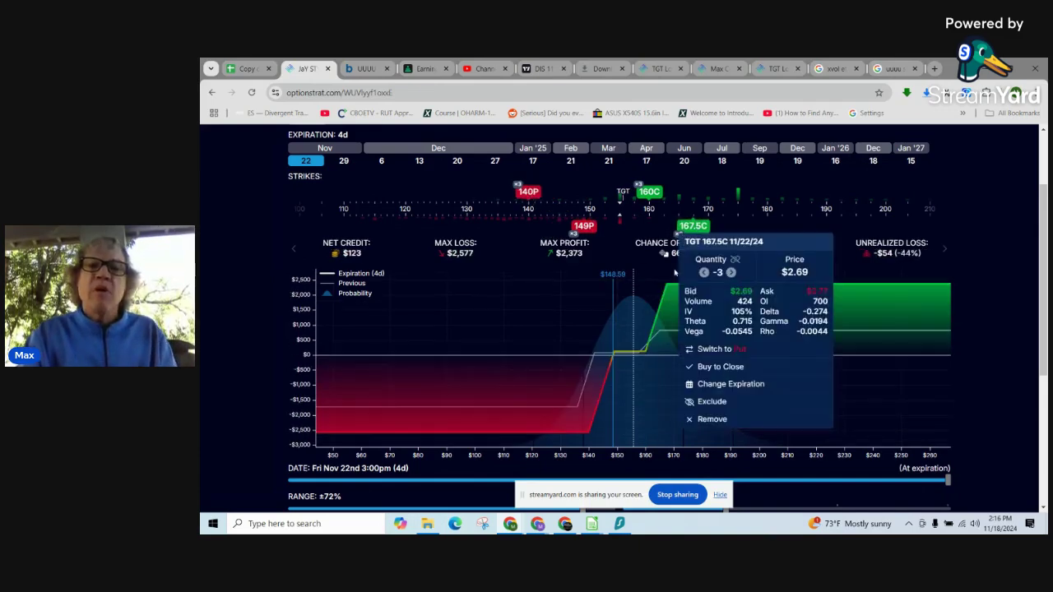
pyautogui.click(765, 187)
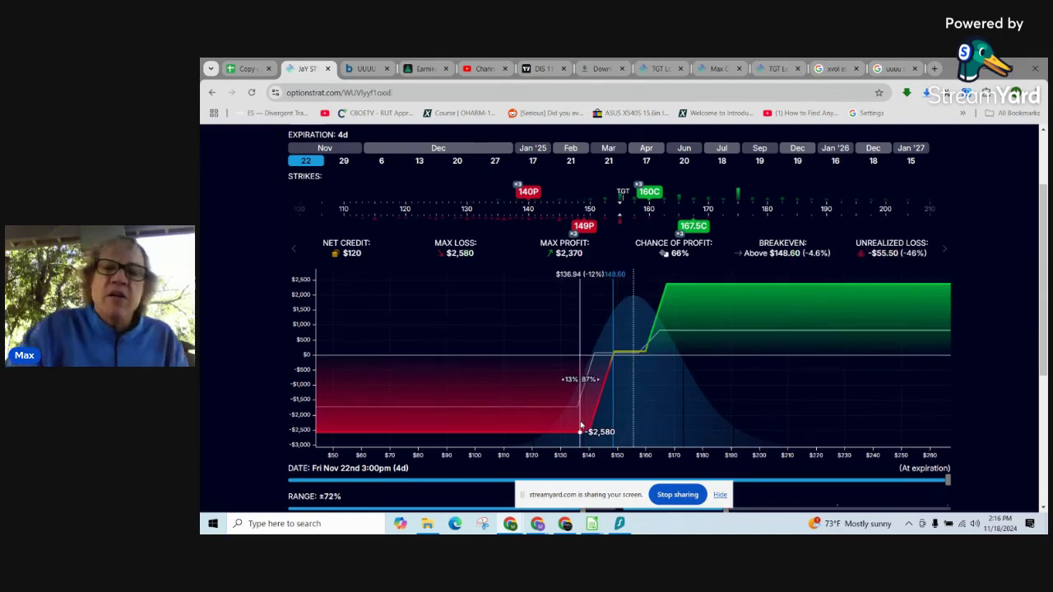
pyautogui.scroll(2, 693, 369)
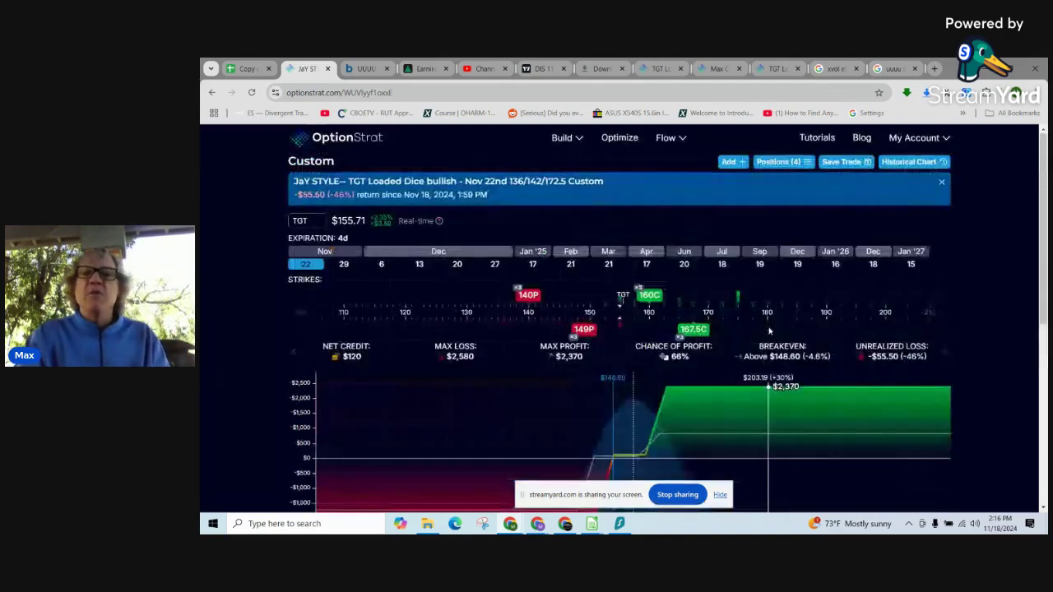
# - Overwrite the existing saved TGT Loaded Dice bullish trade with the adjusted strikes
pyautogui.click(847, 162)
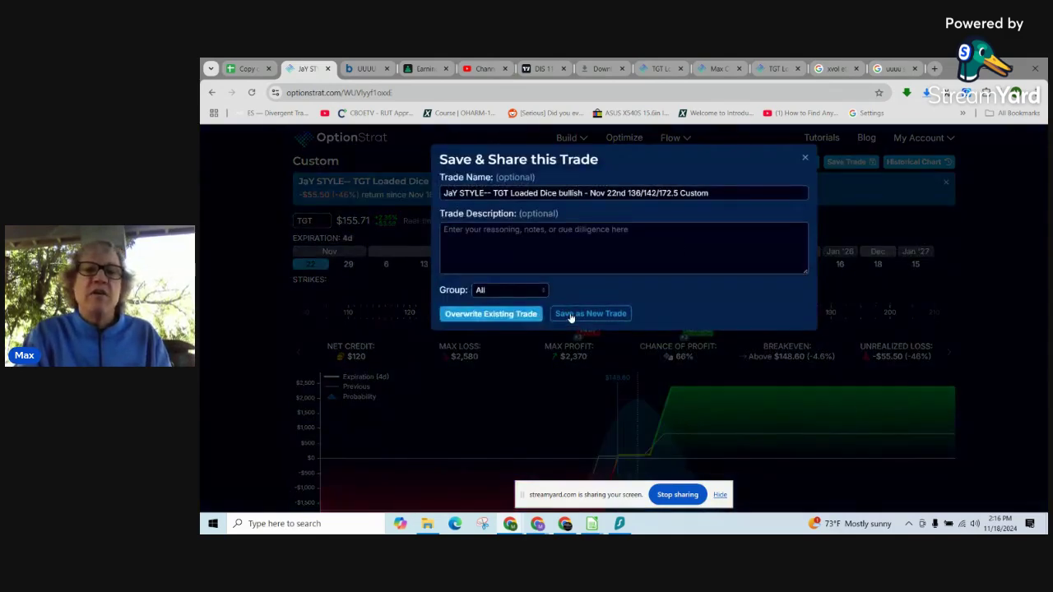
pyautogui.click(508, 315)
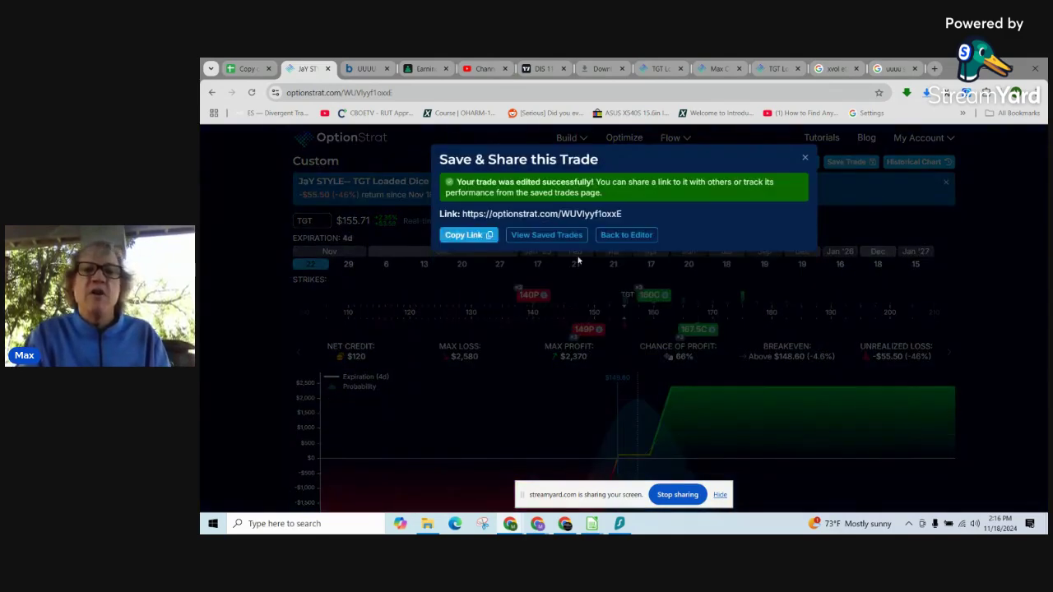
pyautogui.click(626, 236)
# - Scroll through the updated TGT trade's payoff graph
pyautogui.scroll(-3, 980, 397)
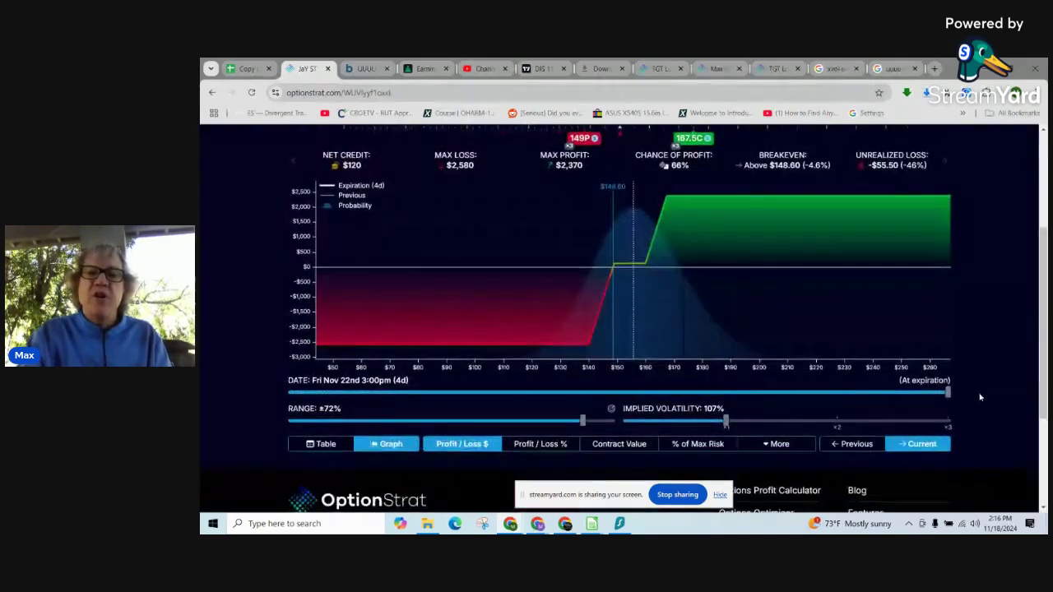
pyautogui.scroll(1, 981, 395)
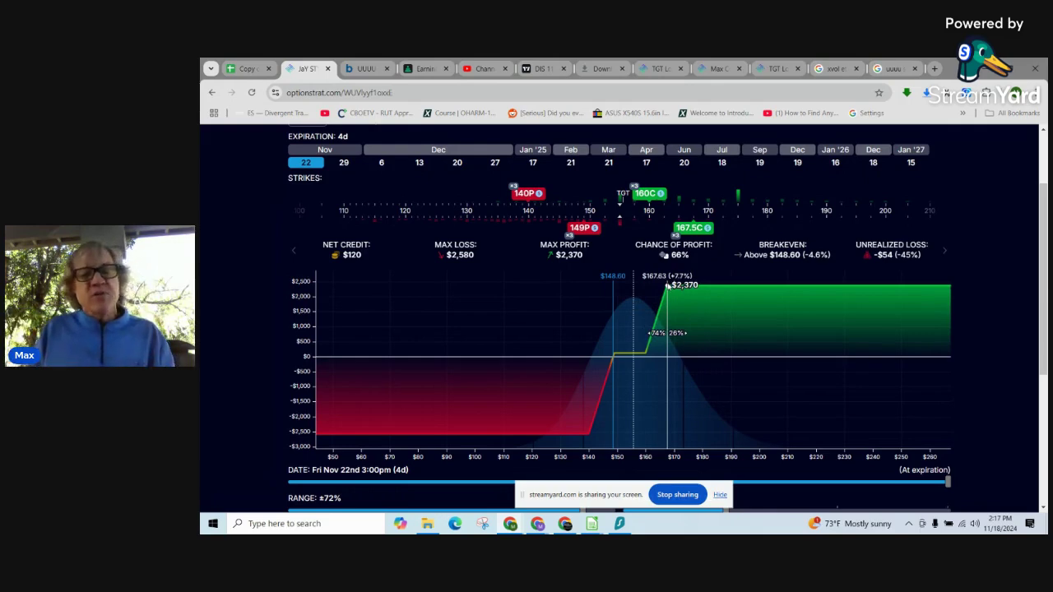
pyautogui.scroll(-2, 736, 340)
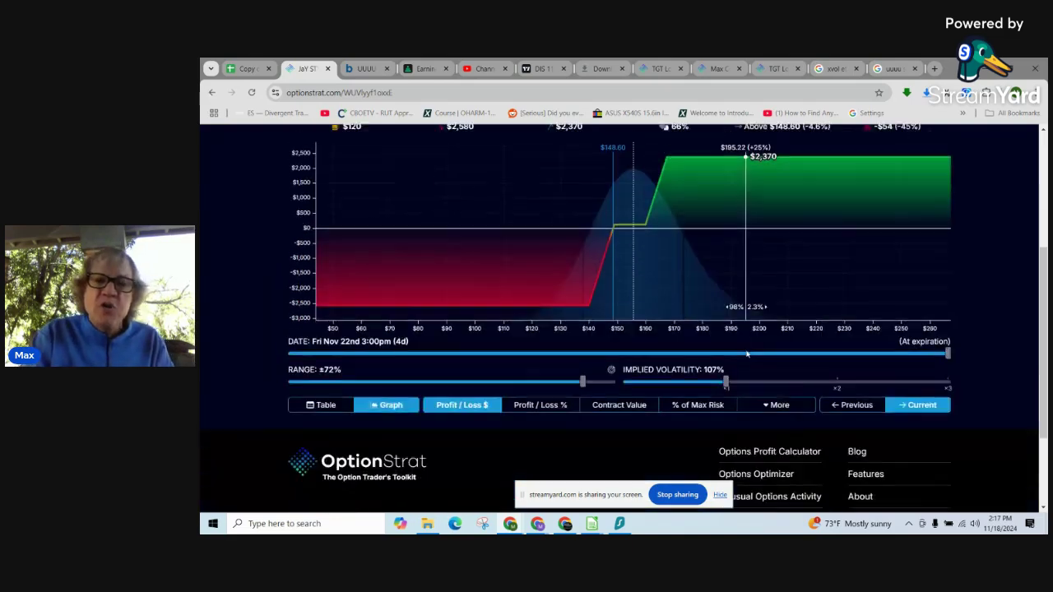
pyautogui.scroll(1, 746, 354)
pyautogui.scroll(1, 746, 354)
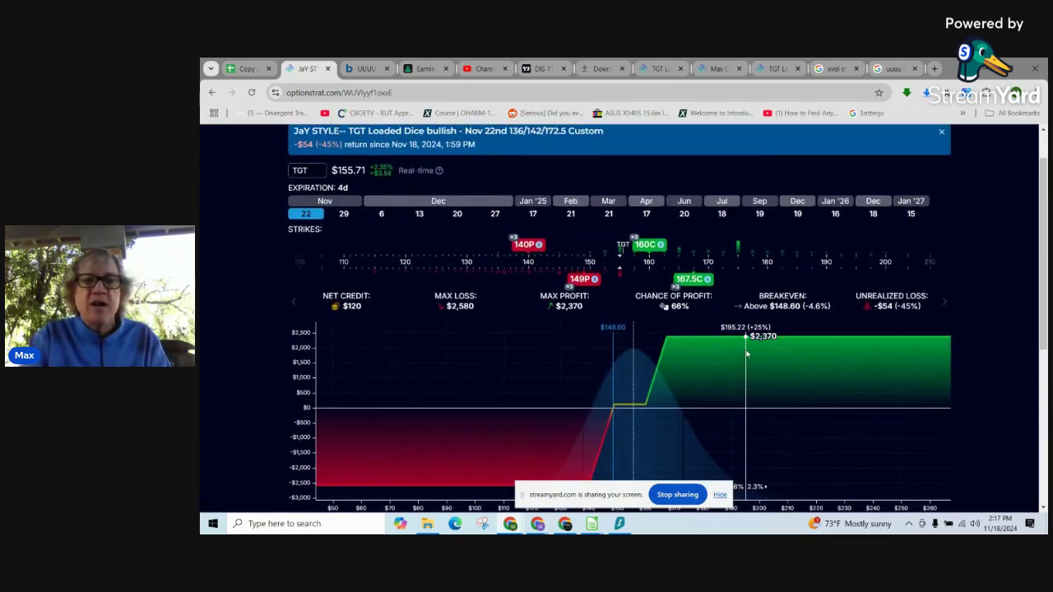
pyautogui.scroll(-1, 746, 354)
pyautogui.scroll(2, 746, 354)
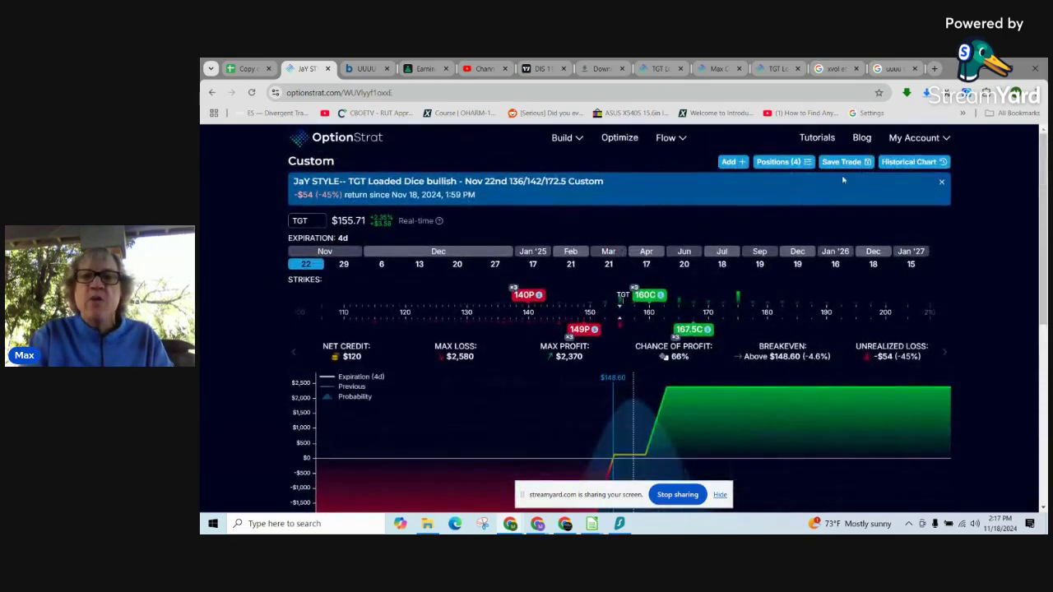
pyautogui.click(915, 137)
# - Open the TGT Loaded Dice bullish 136/142/172.5 trade from Saved Trades and review it
pyautogui.click(900, 161)
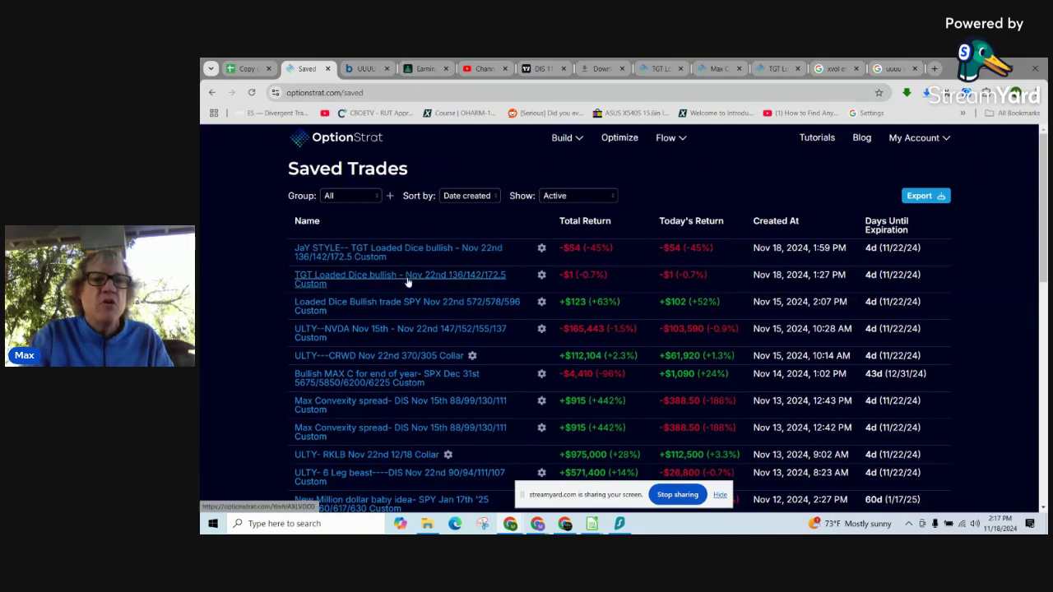
pyautogui.click(406, 279)
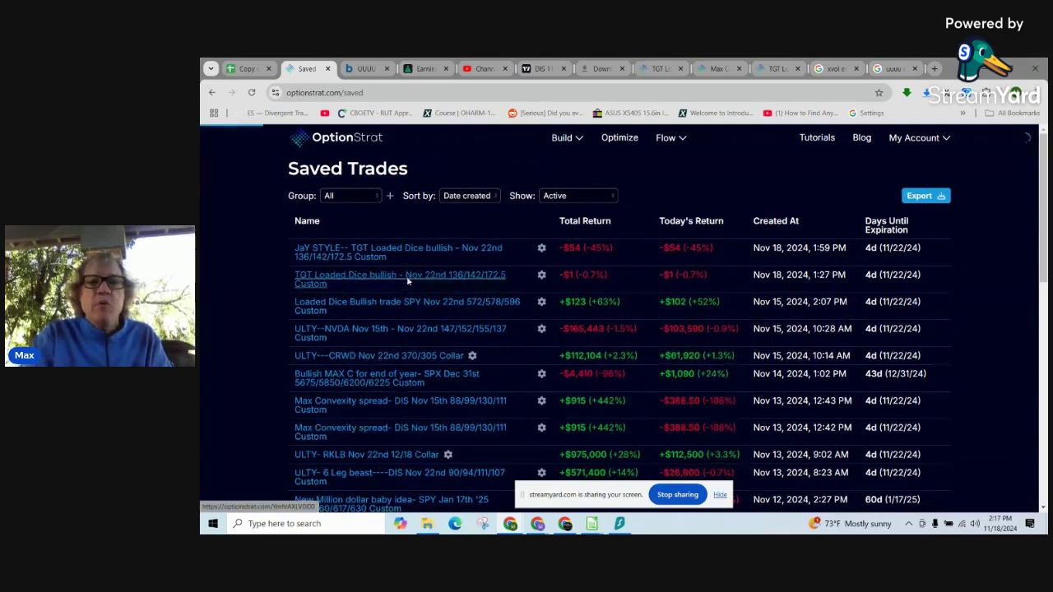
pyautogui.scroll(-5, 434, 303)
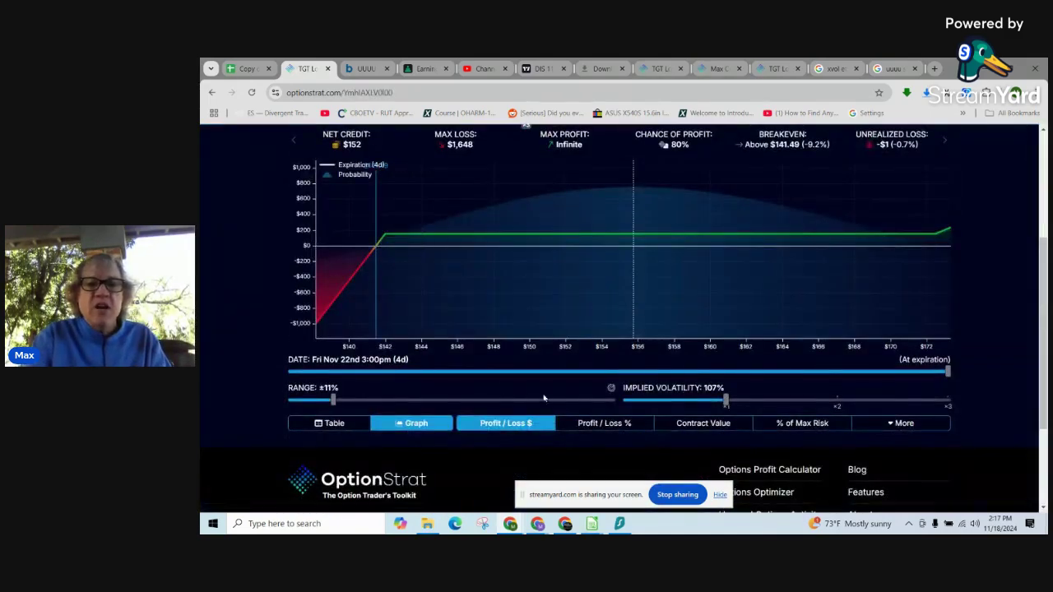
pyautogui.scroll(1, 786, 306)
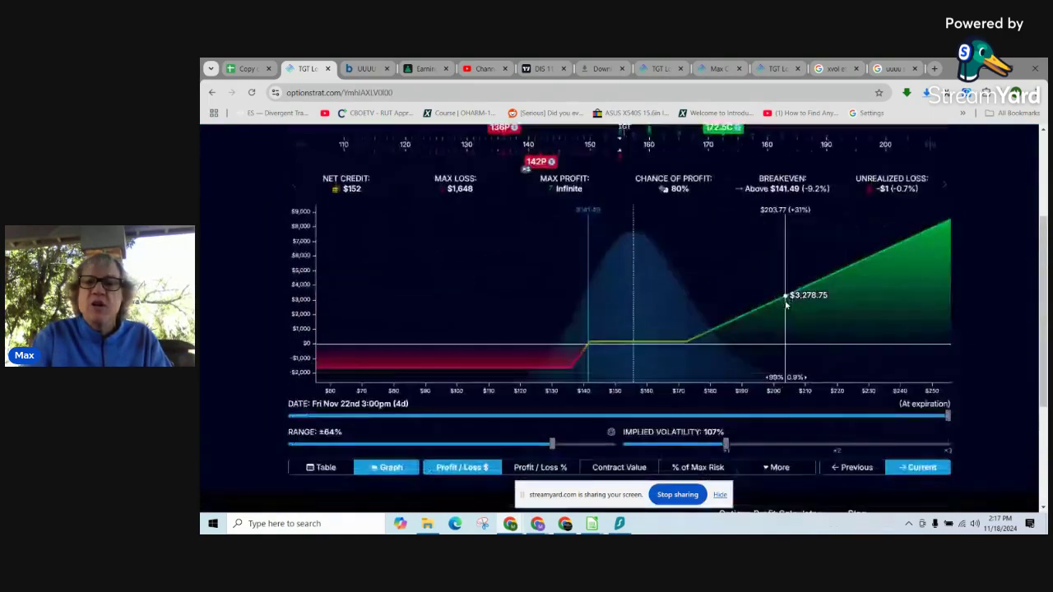
pyautogui.scroll(4, 871, 181)
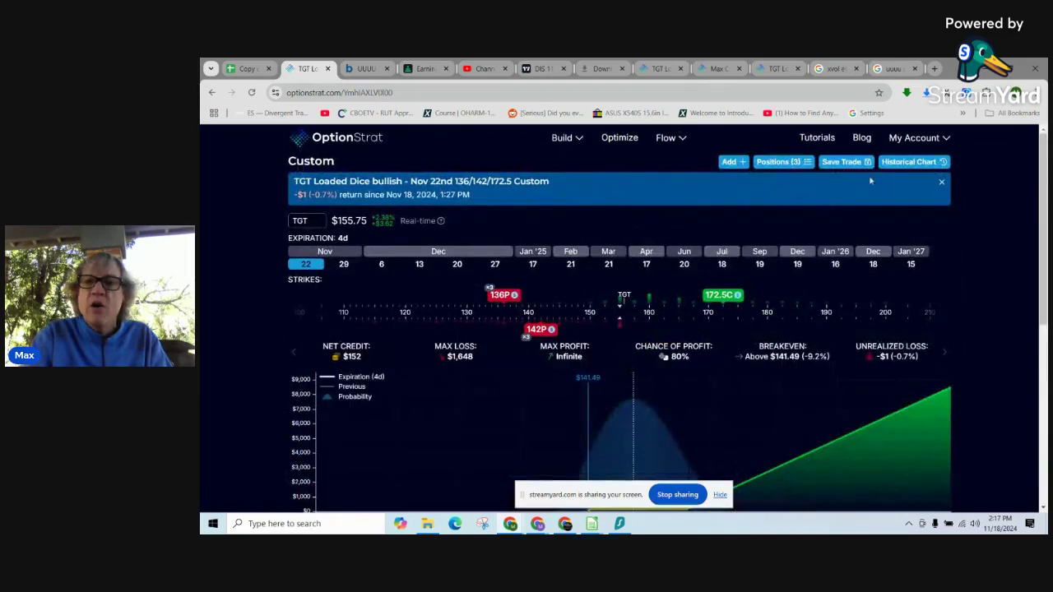
# - Return to Saved Trades and reopen the same TGT Loaded Dice bullish trade
pyautogui.click(910, 158)
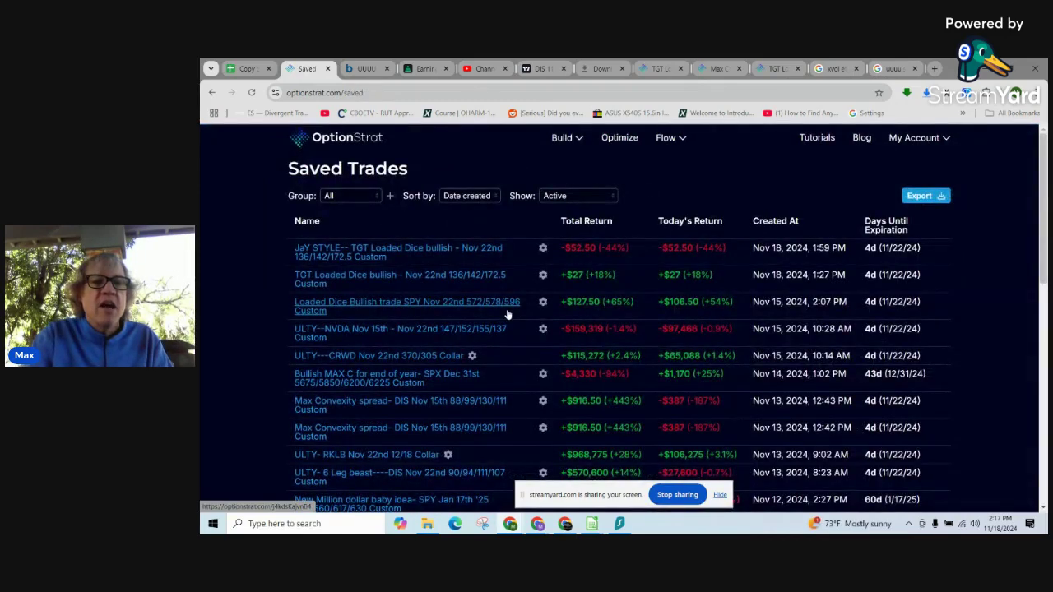
pyautogui.click(403, 276)
pyautogui.scroll(-1, 404, 276)
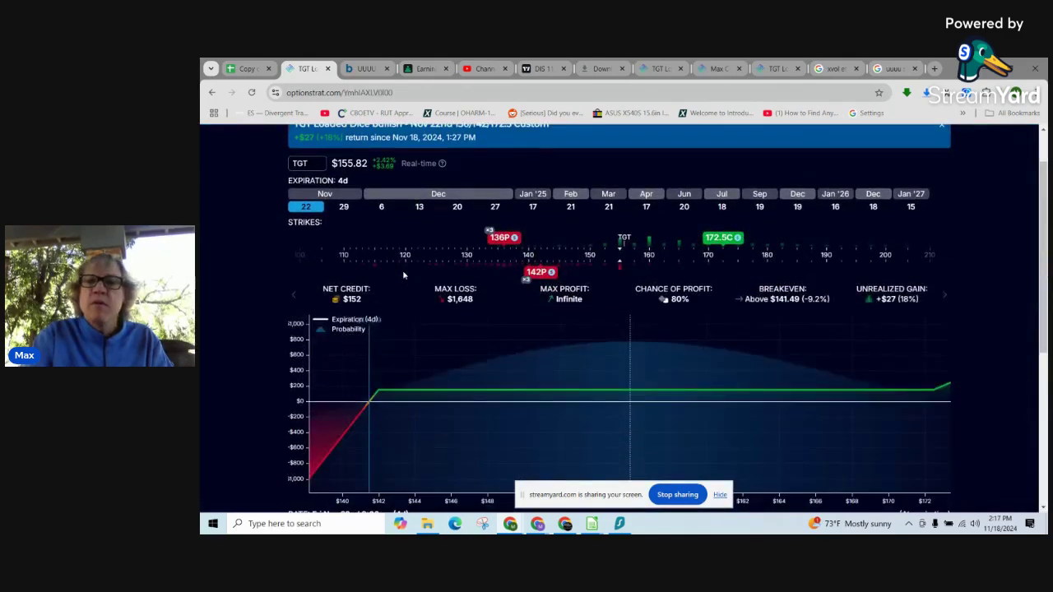
pyautogui.scroll(1, 403, 276)
pyautogui.click(915, 137)
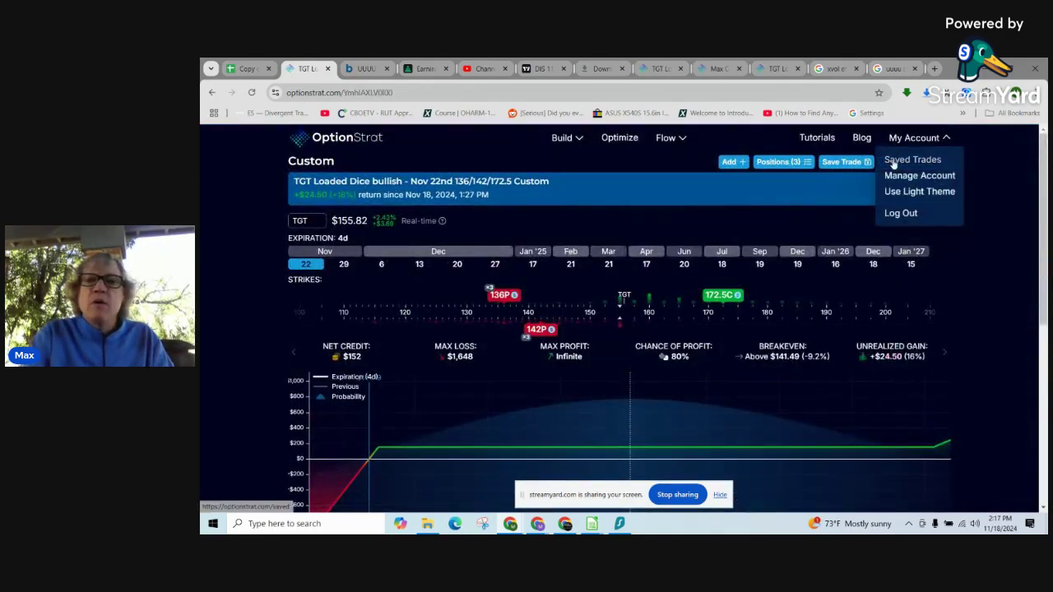
# - Switch to the other TGT trade (135P/137P/165C/175C) and scroll through its payoff graph
pyautogui.click(895, 163)
pyautogui.click(658, 69)
pyautogui.scroll(-1, 611, 324)
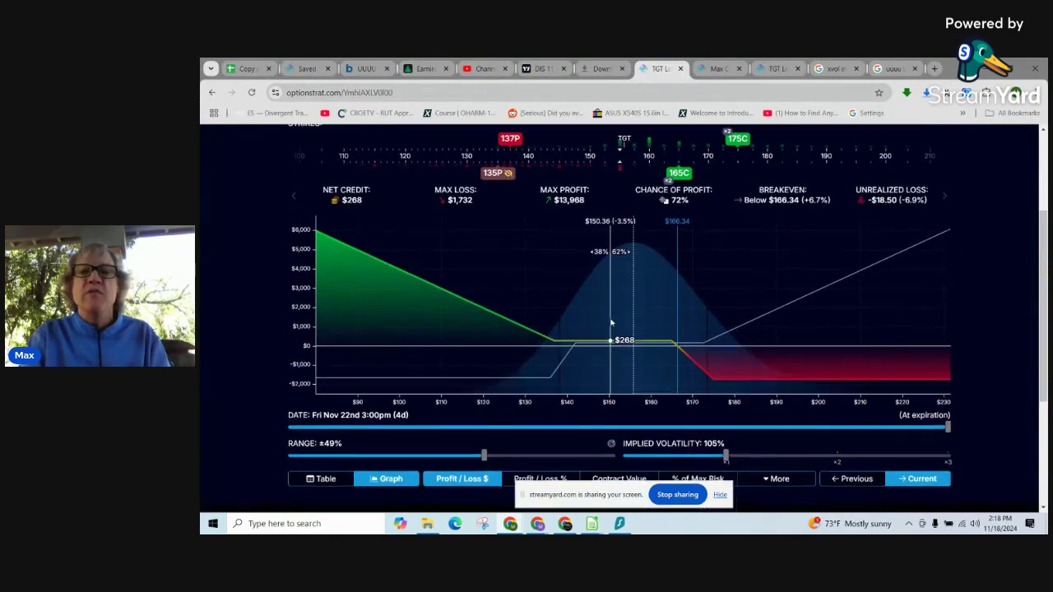
pyautogui.scroll(2, 611, 324)
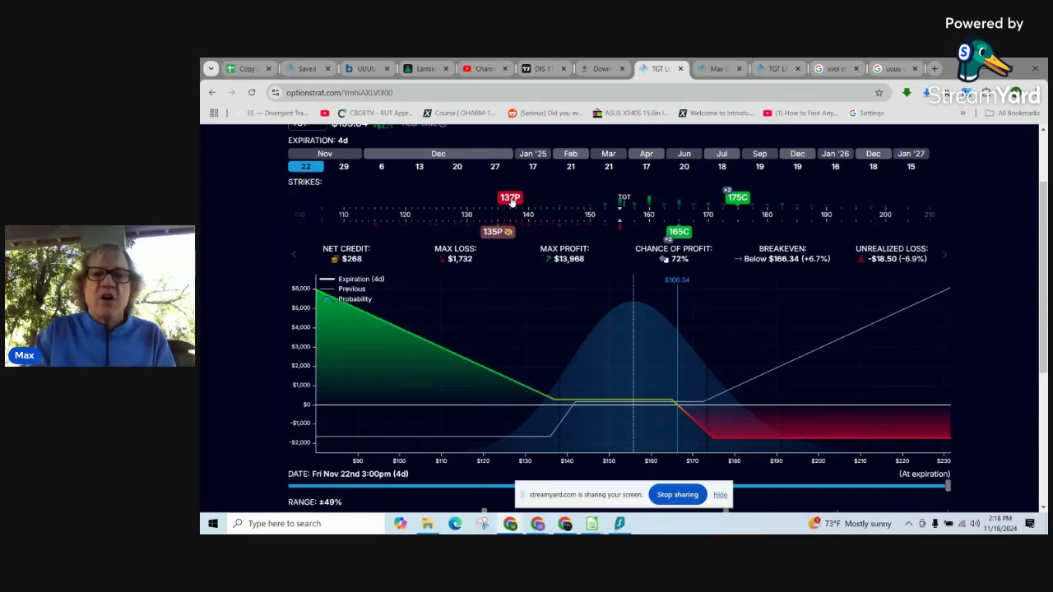
pyautogui.scroll(-1, 519, 238)
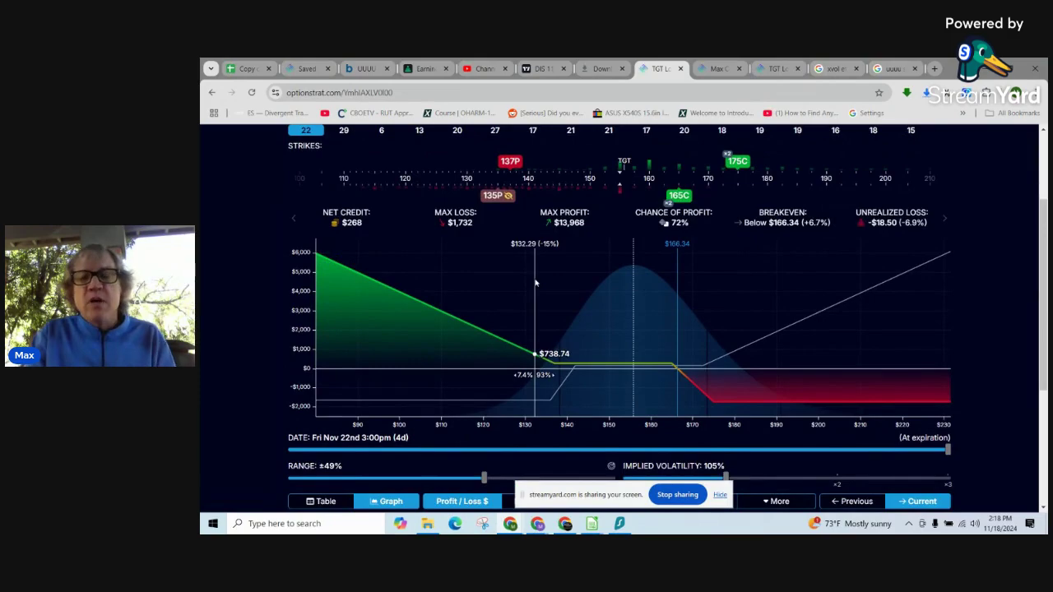
pyautogui.scroll(3, 636, 330)
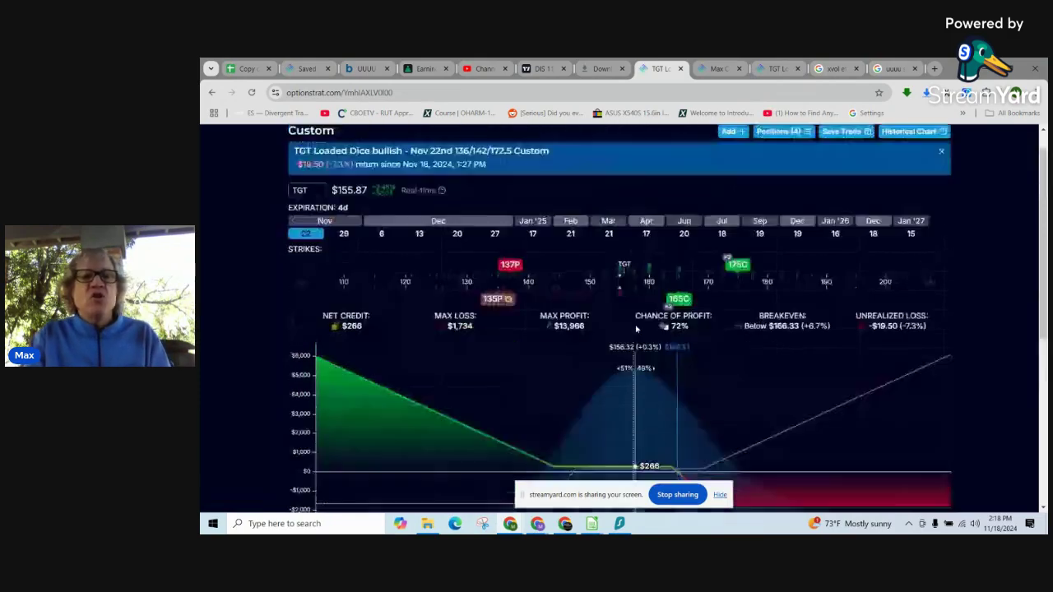
pyautogui.scroll(-4, 636, 330)
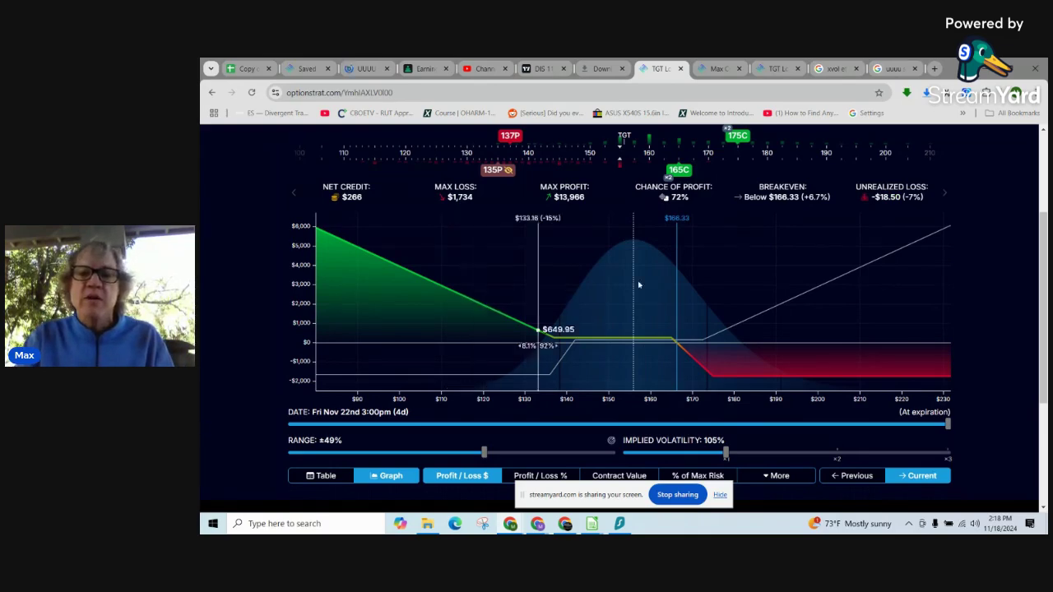
pyautogui.scroll(2, 731, 280)
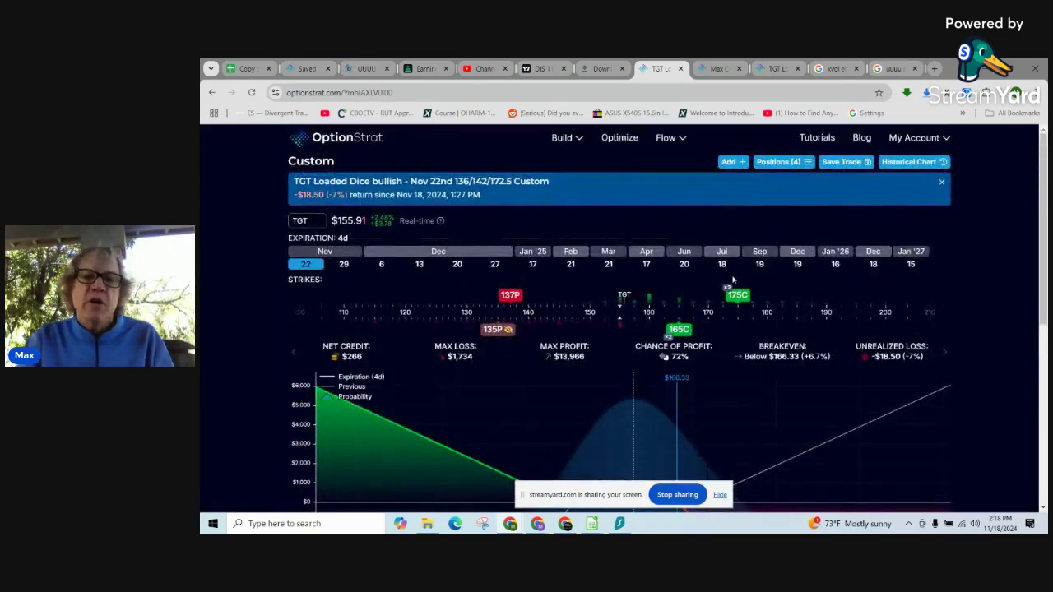
pyautogui.scroll(-1, 732, 276)
pyautogui.scroll(1, 903, 181)
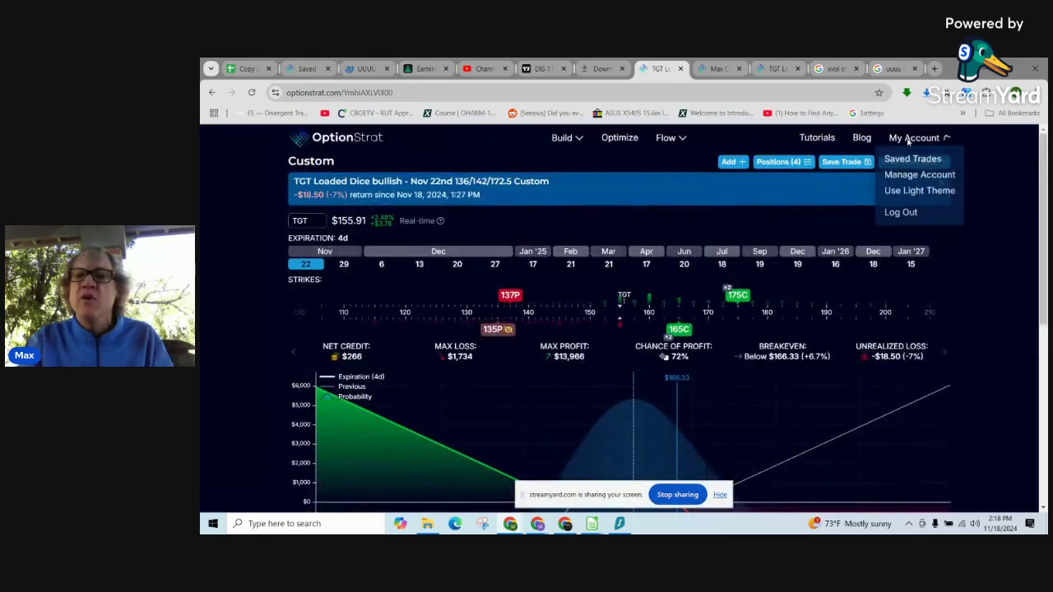
# - Change the trade name's 'bullish' to 'Bearish' and overwrite the existing saved trade
pyautogui.click(843, 163)
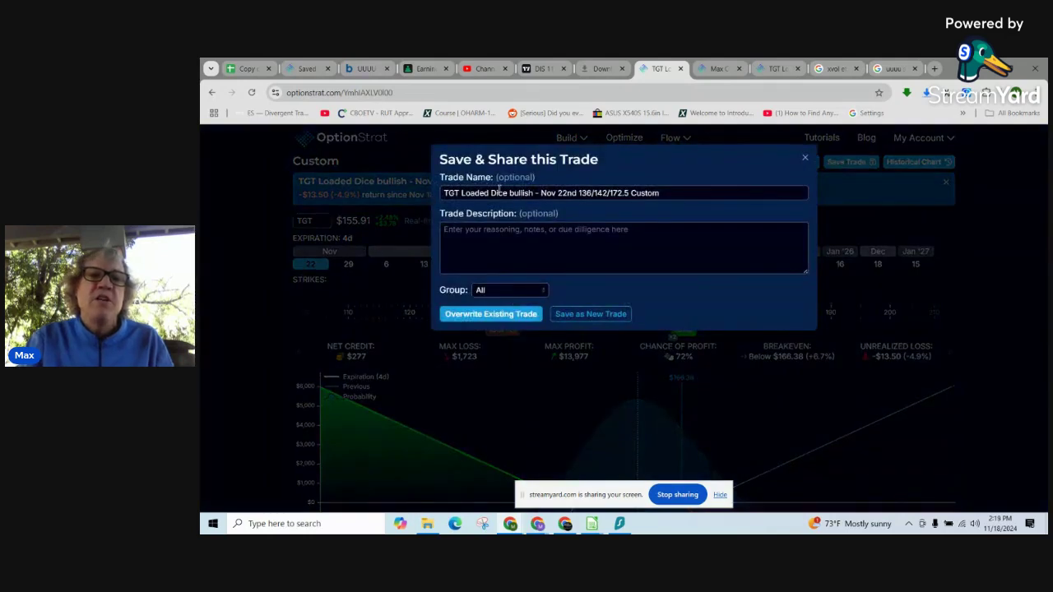
pyautogui.press('BackSpace')
pyautogui.press('BackSpace')
pyautogui.press('BackSpace')
pyautogui.press('BackSpace')
pyautogui.press('BackSpace')
pyautogui.press('BackSpace')
pyautogui.press('BackSpace')
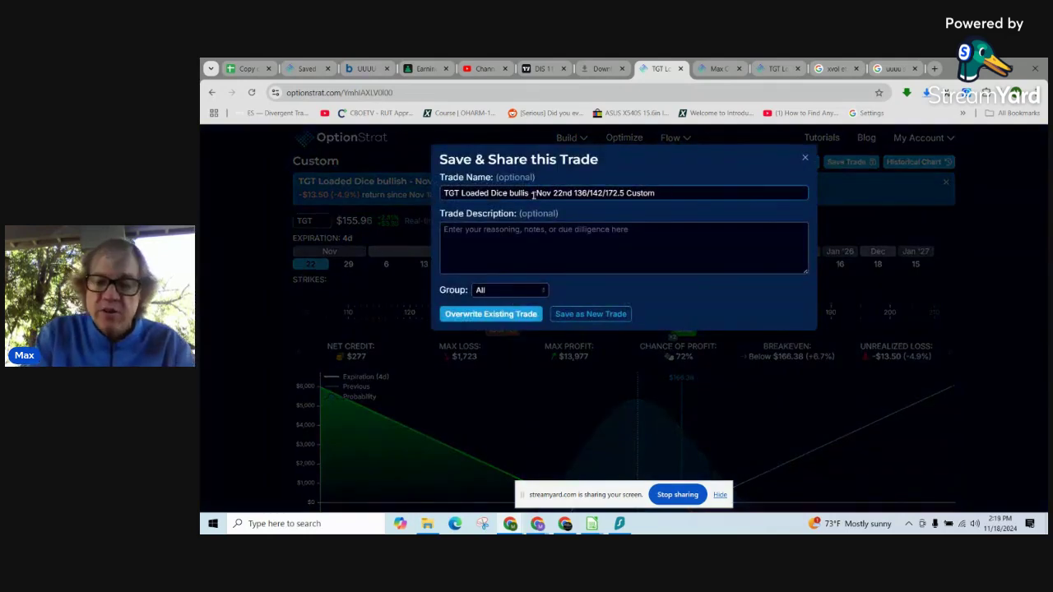
pyautogui.write('Bearish')
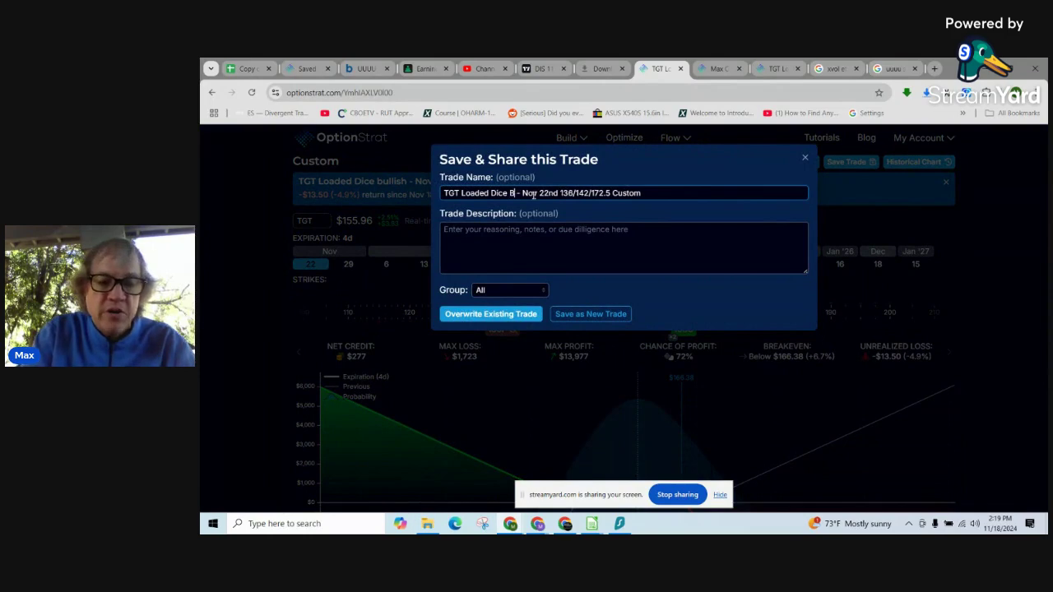
pyautogui.click(508, 316)
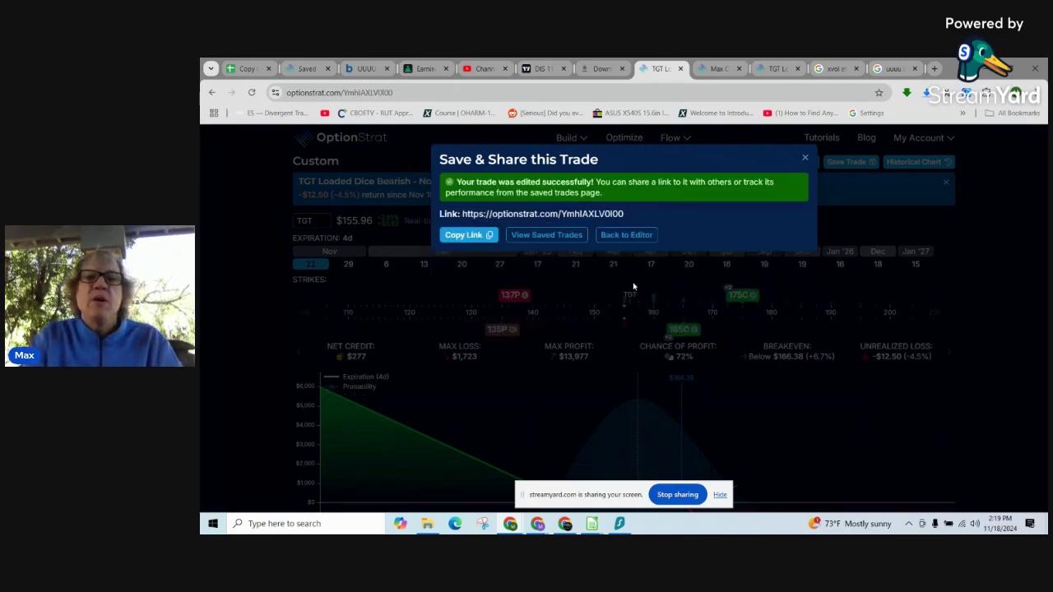
pyautogui.click(615, 239)
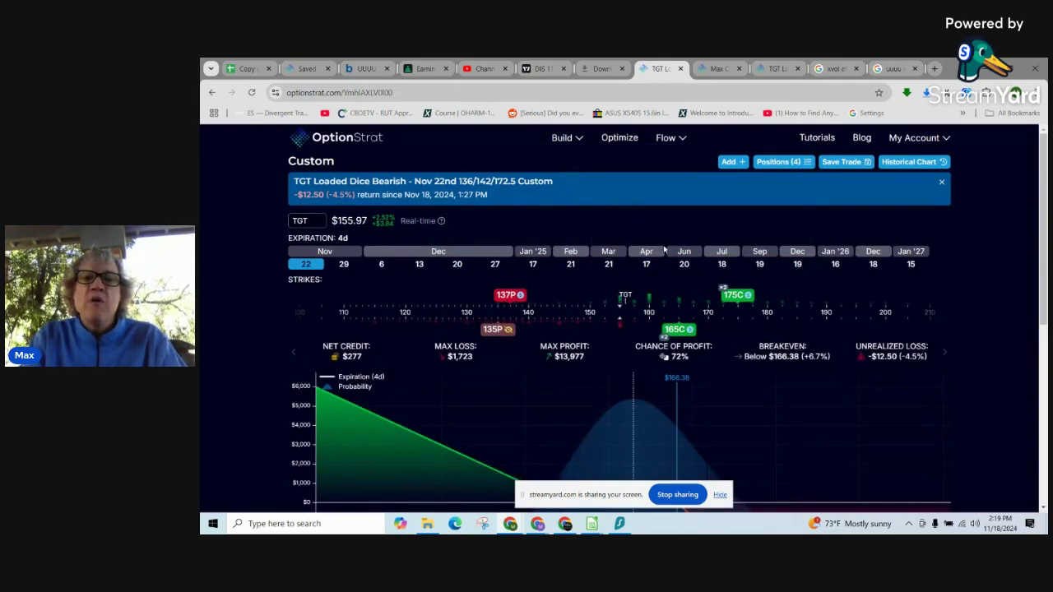
pyautogui.scroll(-1, 1008, 280)
pyautogui.scroll(1, 953, 177)
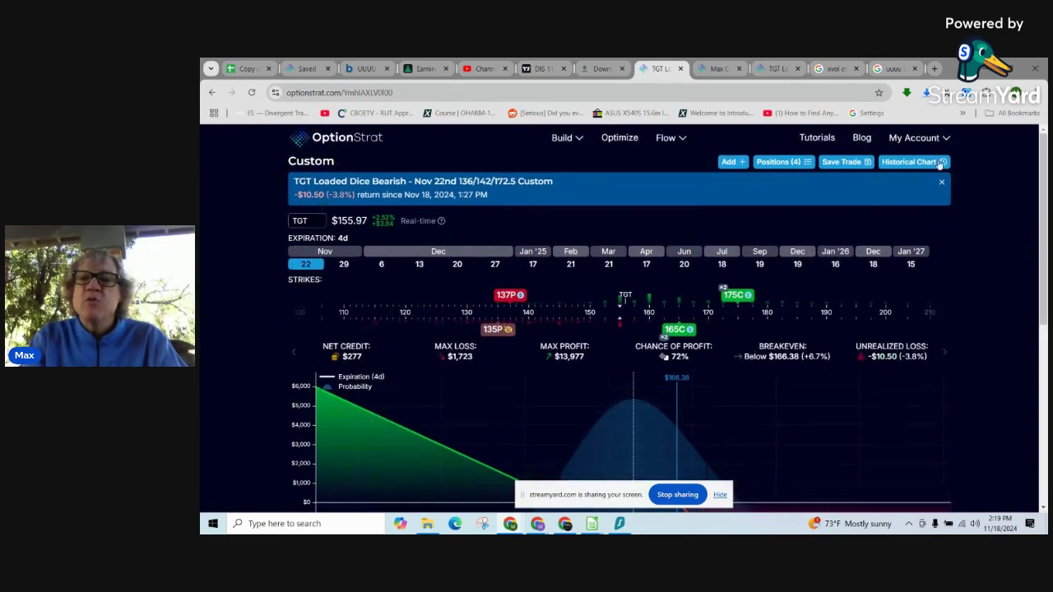
# - Open the Saved Trades list and browse it for the SPY trade
pyautogui.moveTo(915, 137)
pyautogui.click(919, 161)
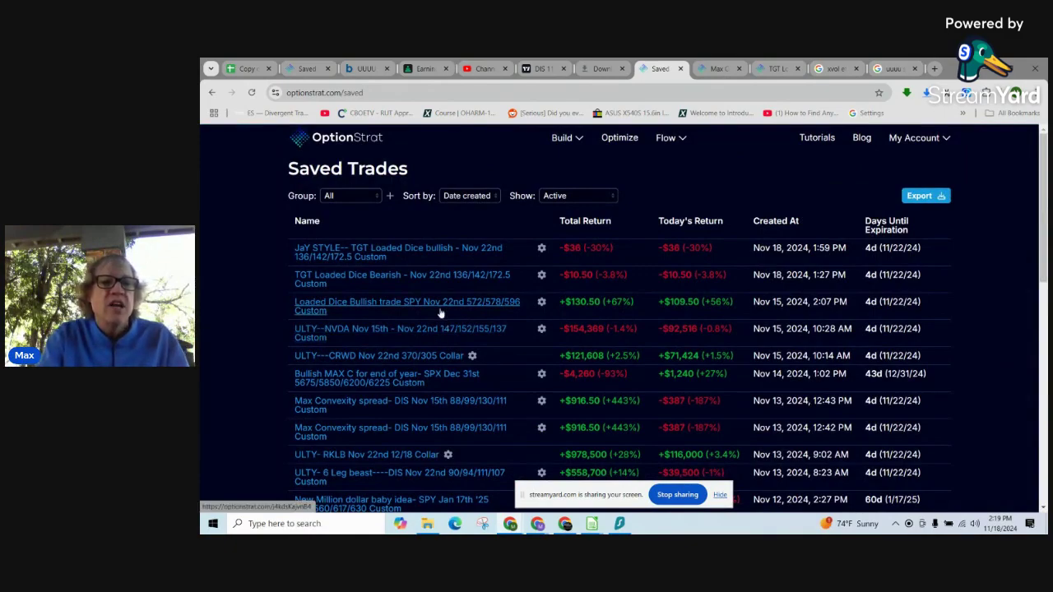
pyautogui.scroll(-1, 441, 314)
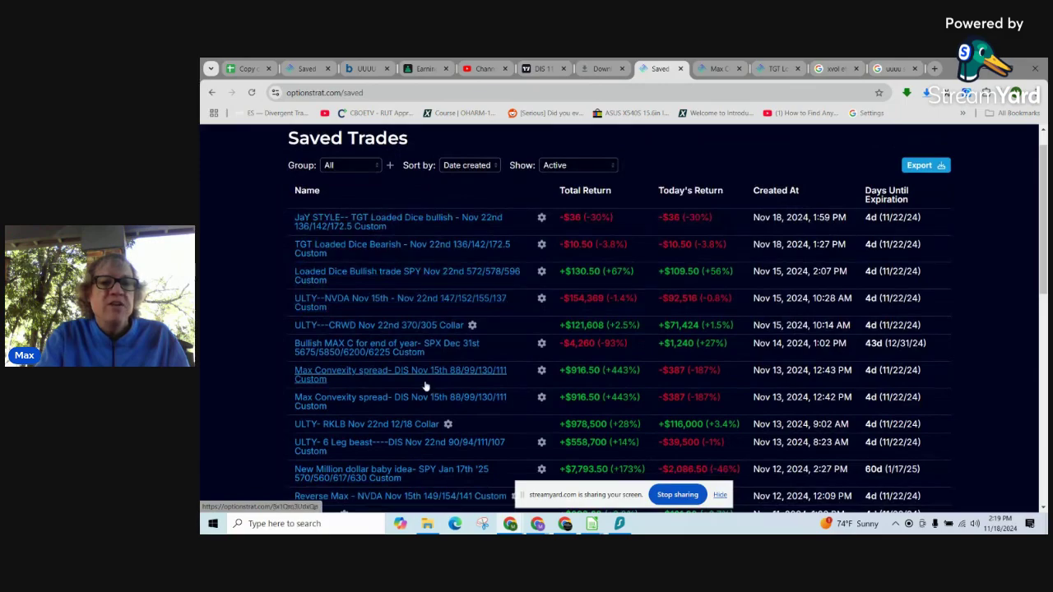
pyautogui.scroll(-2, 425, 378)
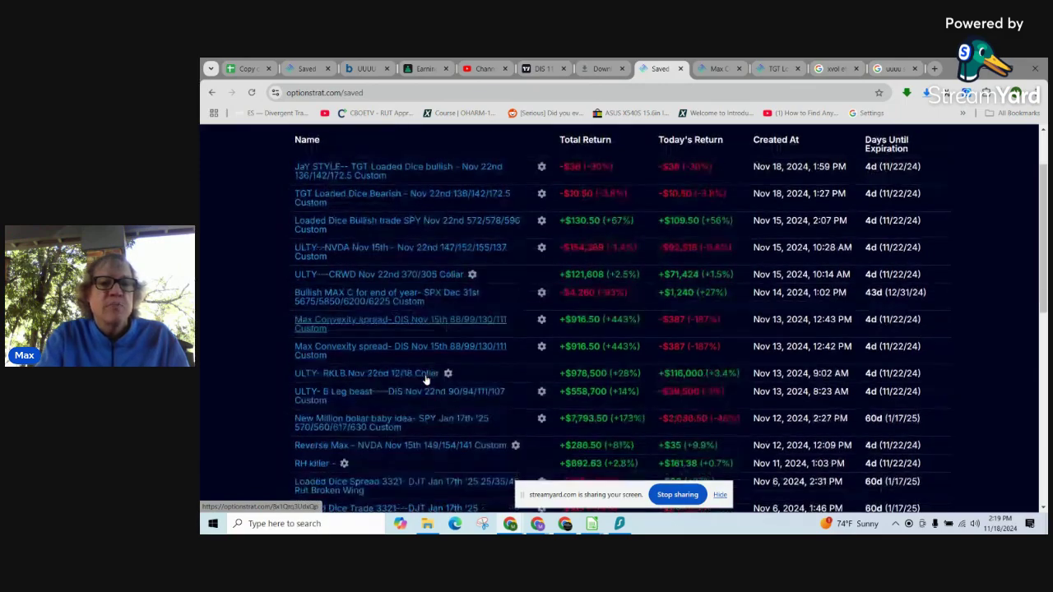
pyautogui.scroll(3, 505, 203)
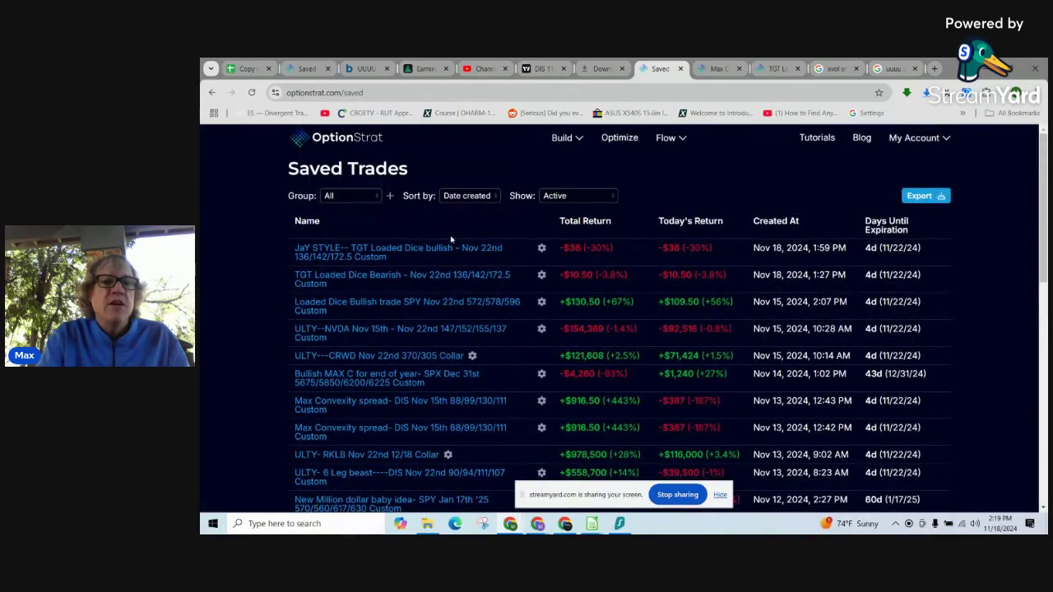
# - Open the SPY Loaded Dice Bullish trade and set the payoff graph range to ±9.7%
pyautogui.click(421, 306)
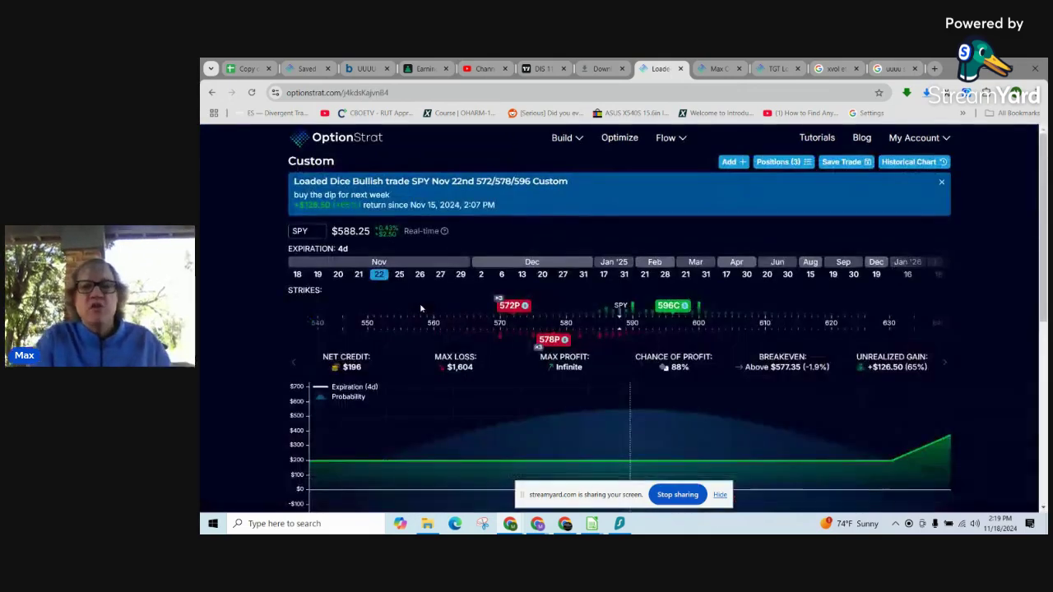
pyautogui.scroll(-1, 667, 283)
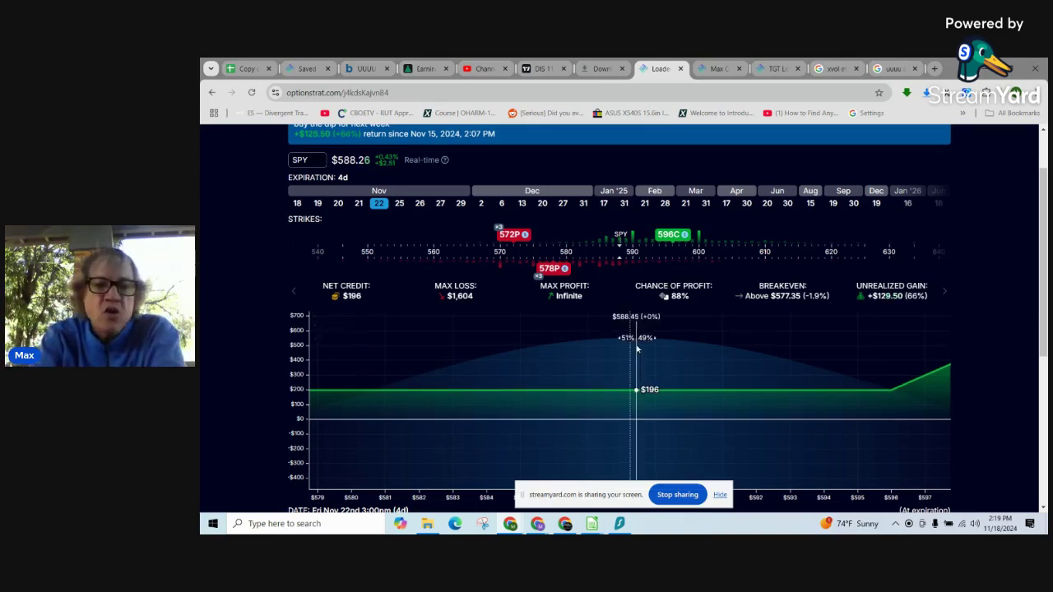
pyautogui.scroll(-3, 573, 310)
pyautogui.click(563, 305)
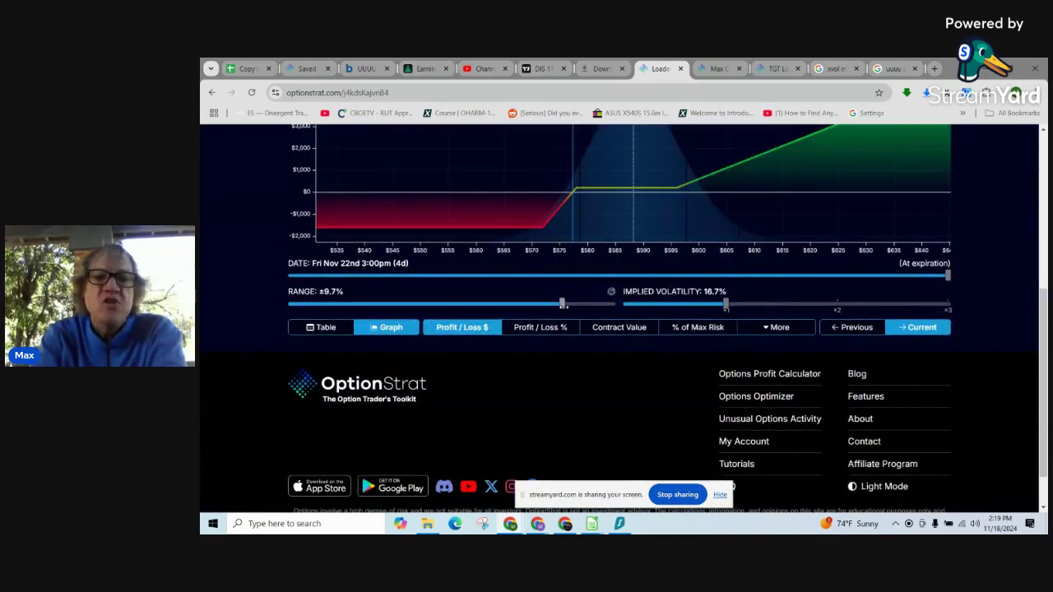
pyautogui.scroll(2, 564, 304)
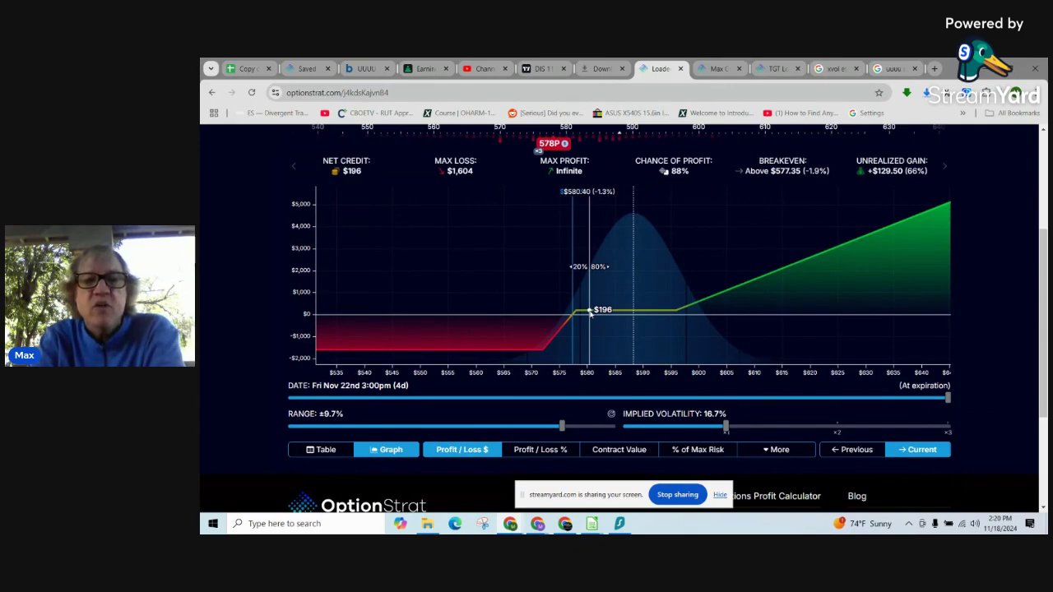
pyautogui.scroll(3, 590, 313)
pyautogui.scroll(-3, 590, 313)
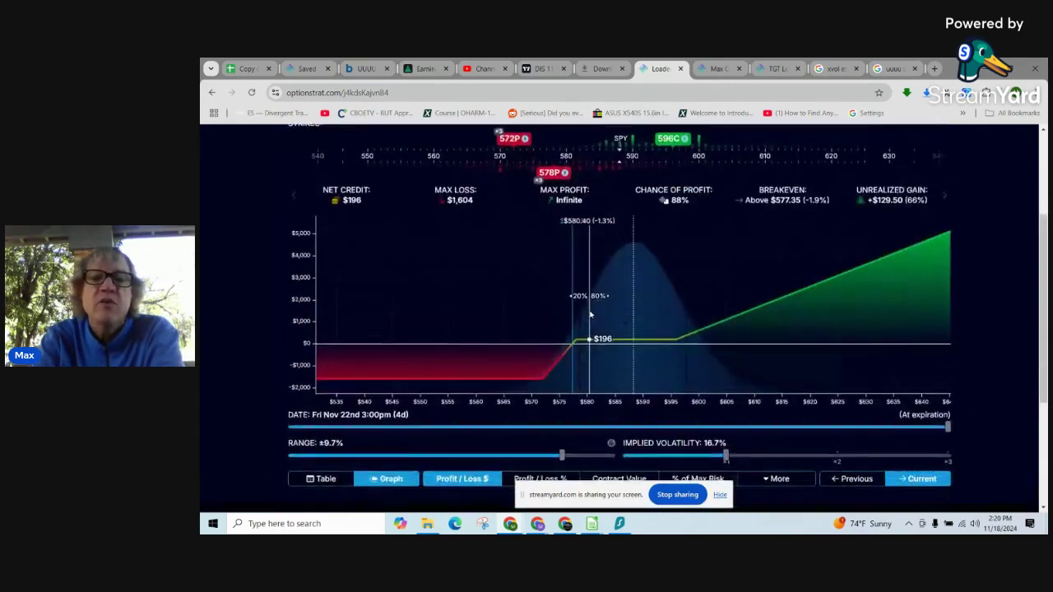
pyautogui.scroll(5, 590, 313)
# - Search for the symbol SPY in TradingView to replace the Disney chart with SPY
pyautogui.click(536, 68)
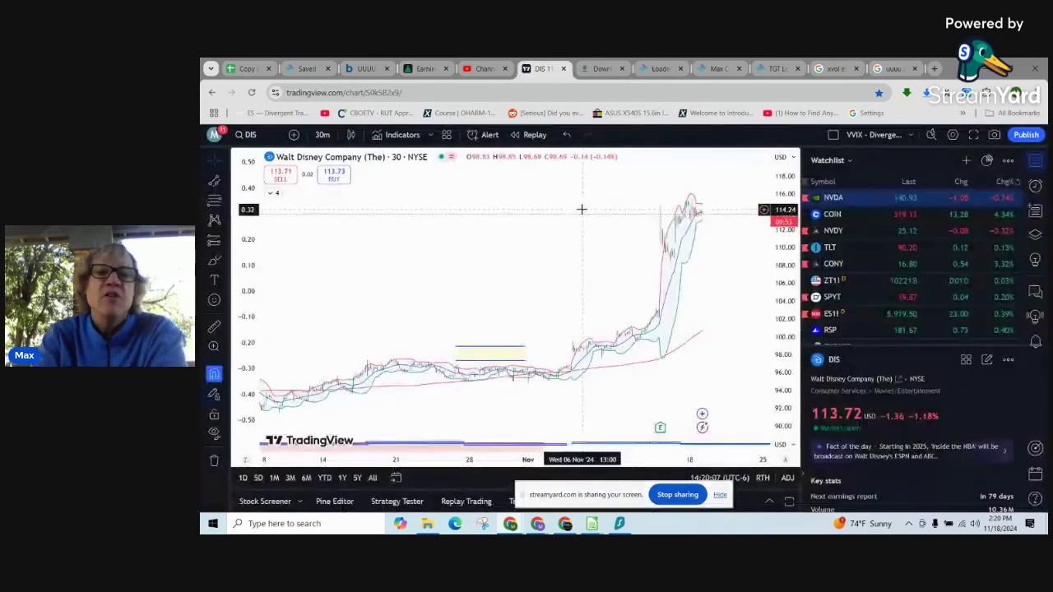
pyautogui.write('S')
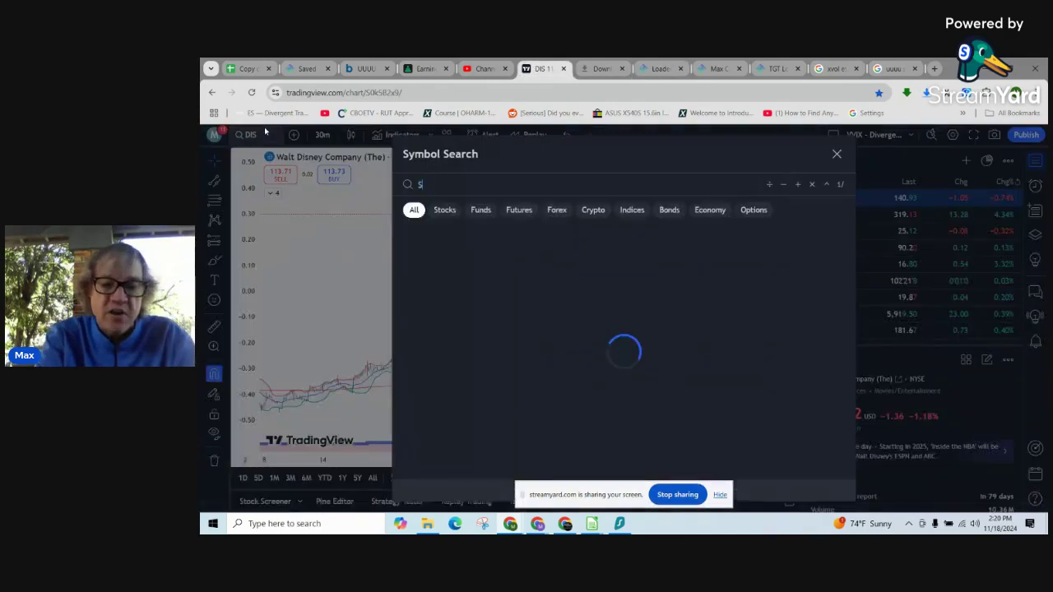
pyautogui.write('PY')
pyautogui.press('Return')
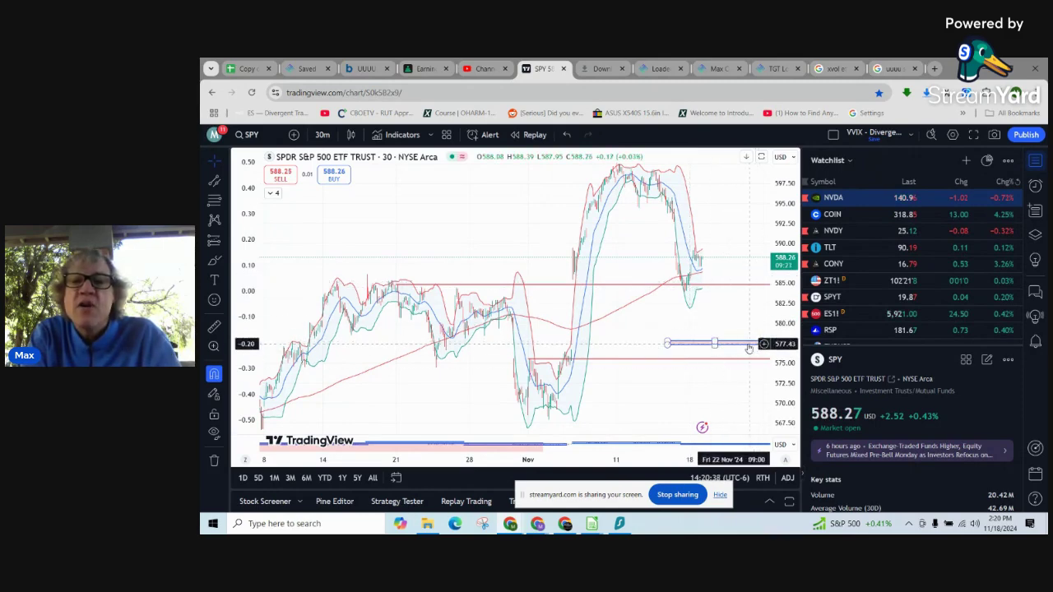
# - Pan the SPY chart to recent dates, compress its price scale, then return to OptionStrat's Saved Trades
pyautogui.moveTo(751, 376); pyautogui.dragTo(645, 322)
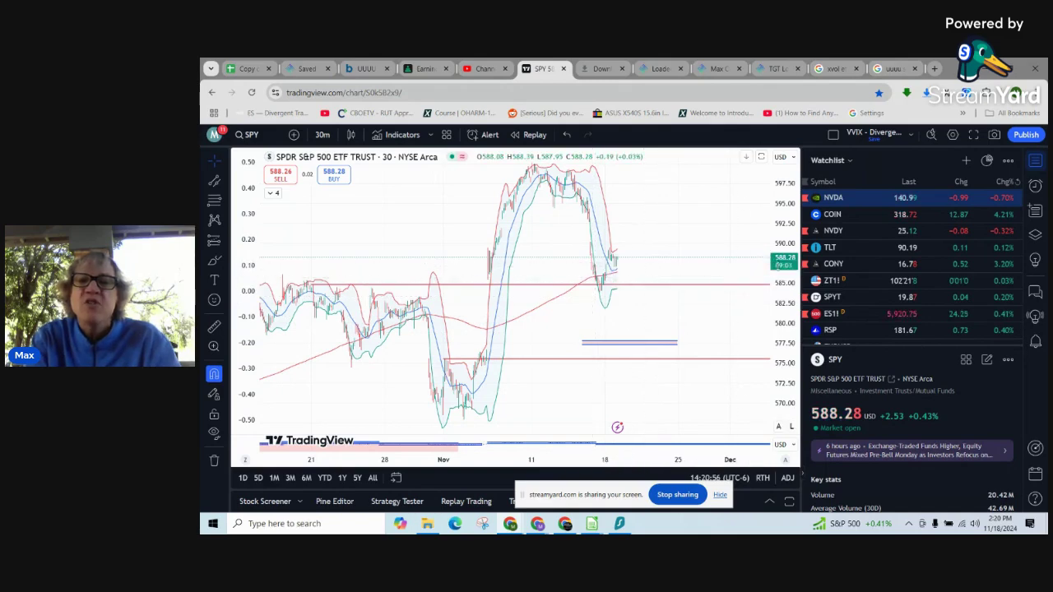
pyautogui.scroll(-2, 784, 247)
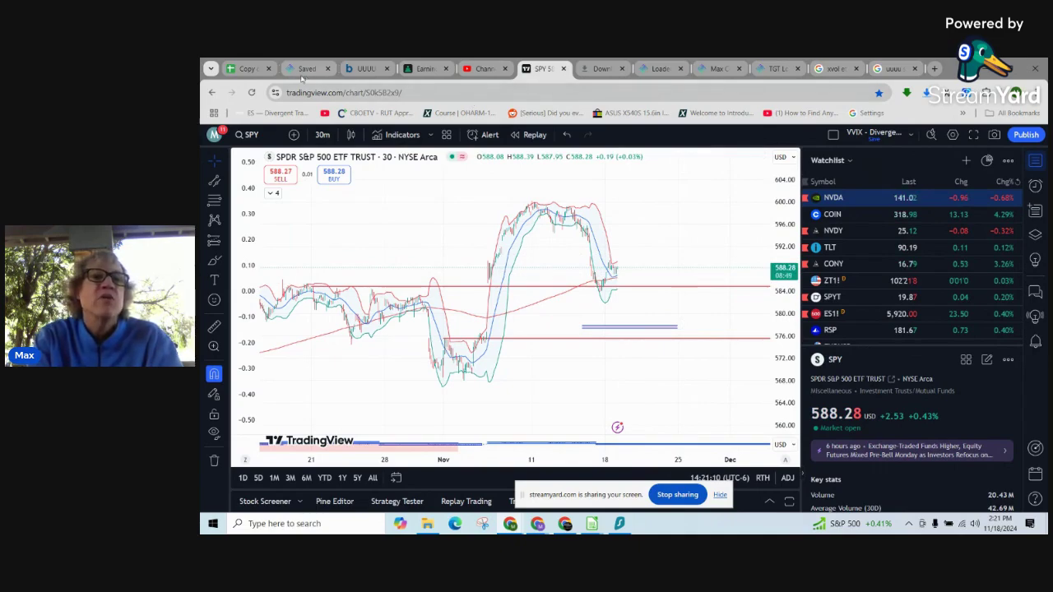
pyautogui.click(303, 71)
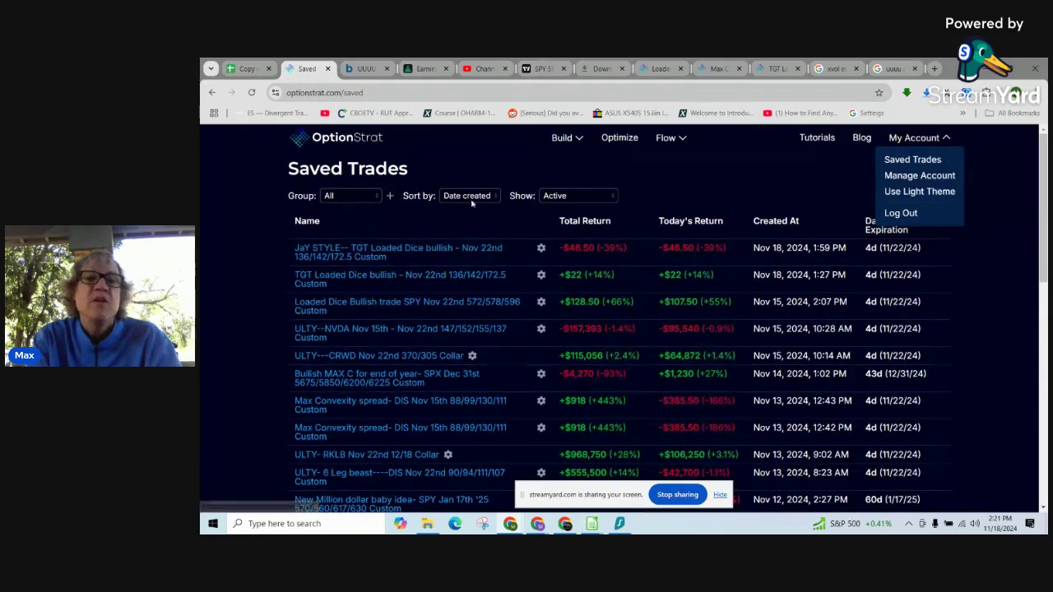
# - Reopen the SPY Loaded Dice Bullish 572/578/596 trade and inspect its P/L chart near the $577.35 breakeven
pyautogui.click(658, 68)
pyautogui.scroll(-3, 809, 335)
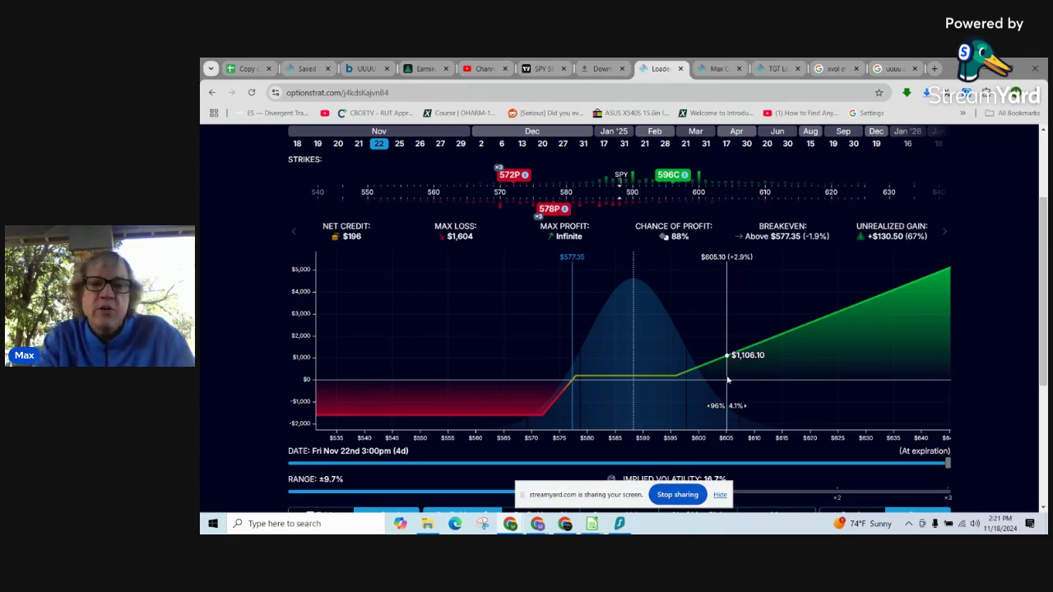
pyautogui.scroll(3, 727, 380)
pyautogui.scroll(-1, 728, 380)
pyautogui.scroll(2, 728, 381)
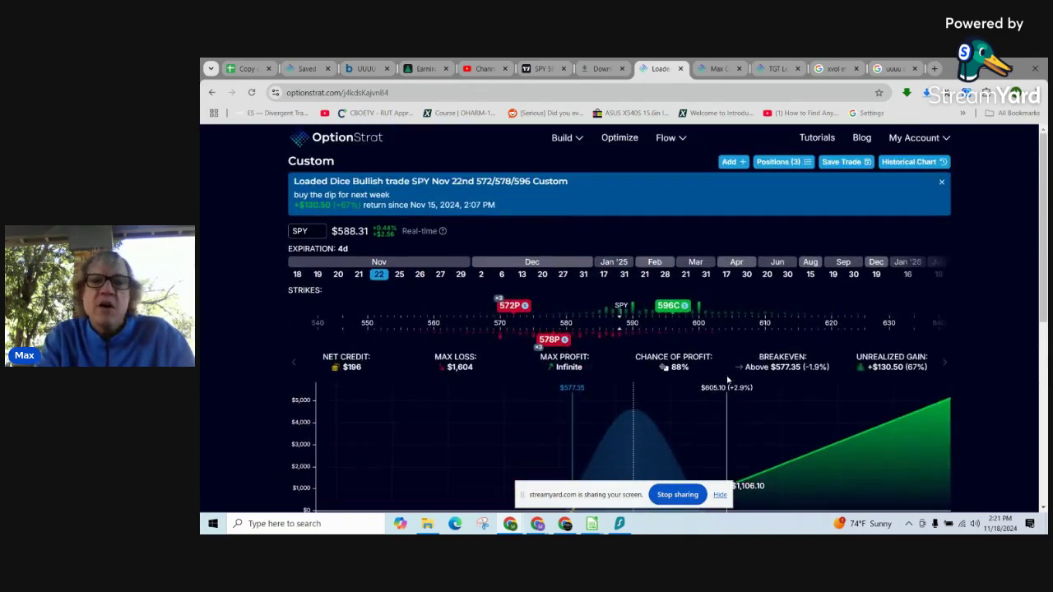
pyautogui.scroll(-6, 728, 380)
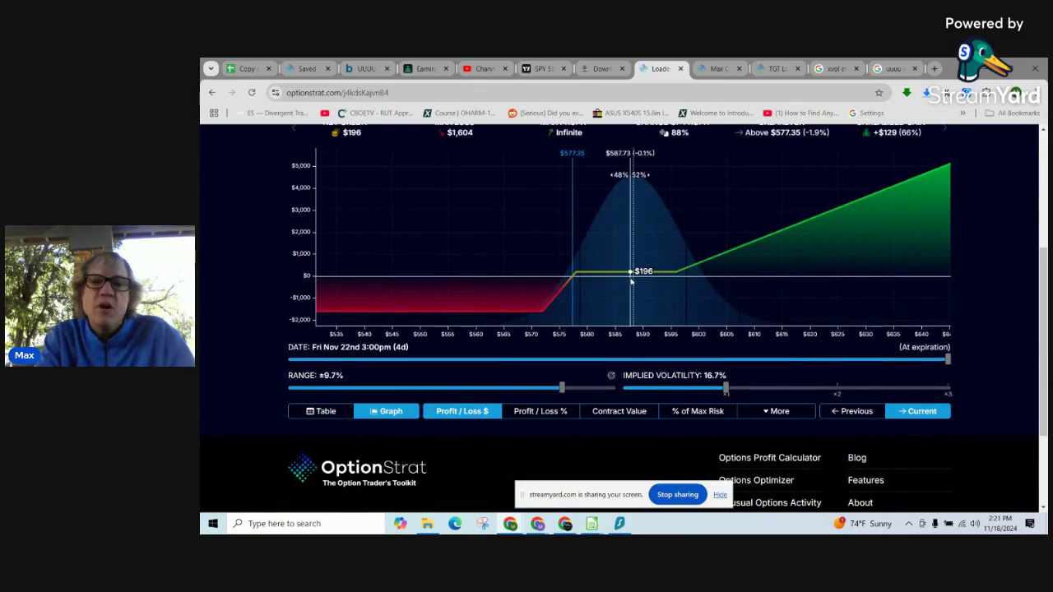
pyautogui.scroll(1, 632, 282)
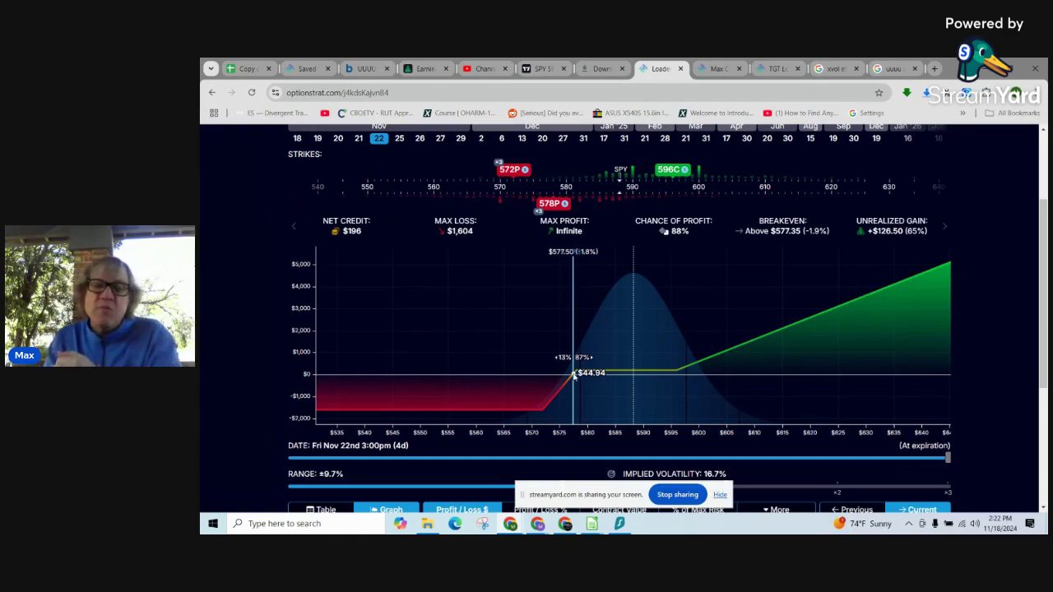
pyautogui.scroll(2, 922, 336)
# - Go to Saved Trades via My Account and open the Max Convexity spread DIS trade
pyautogui.click(915, 137)
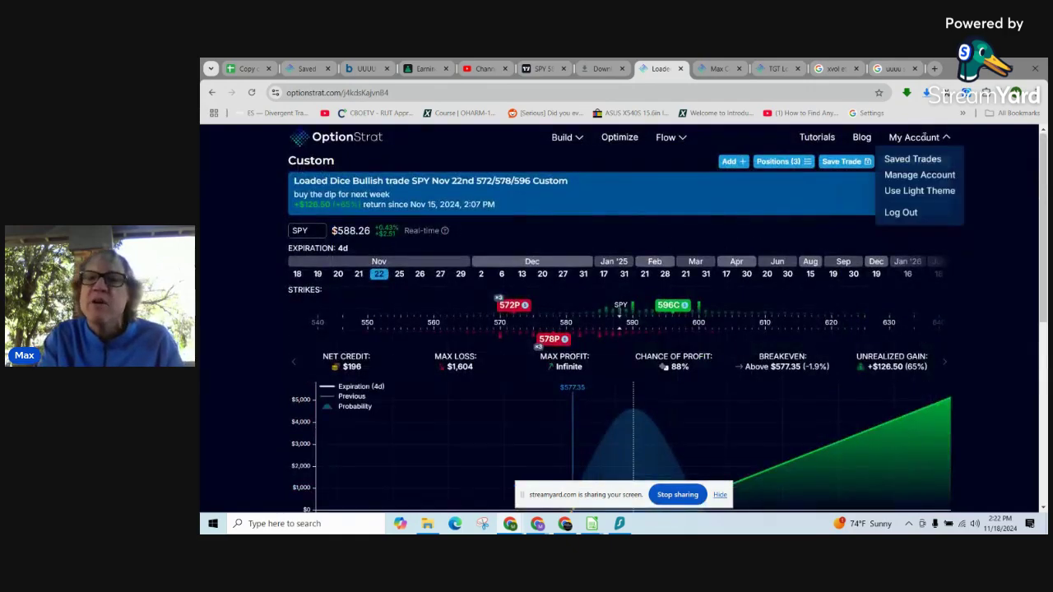
pyautogui.click(917, 161)
pyautogui.scroll(-2, 610, 364)
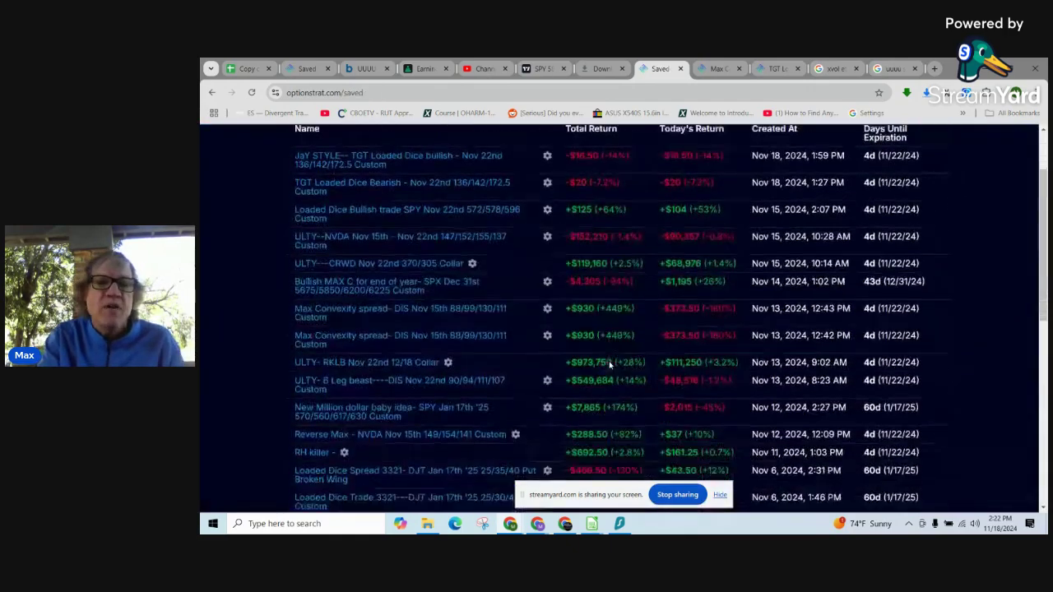
pyautogui.scroll(-4, 610, 364)
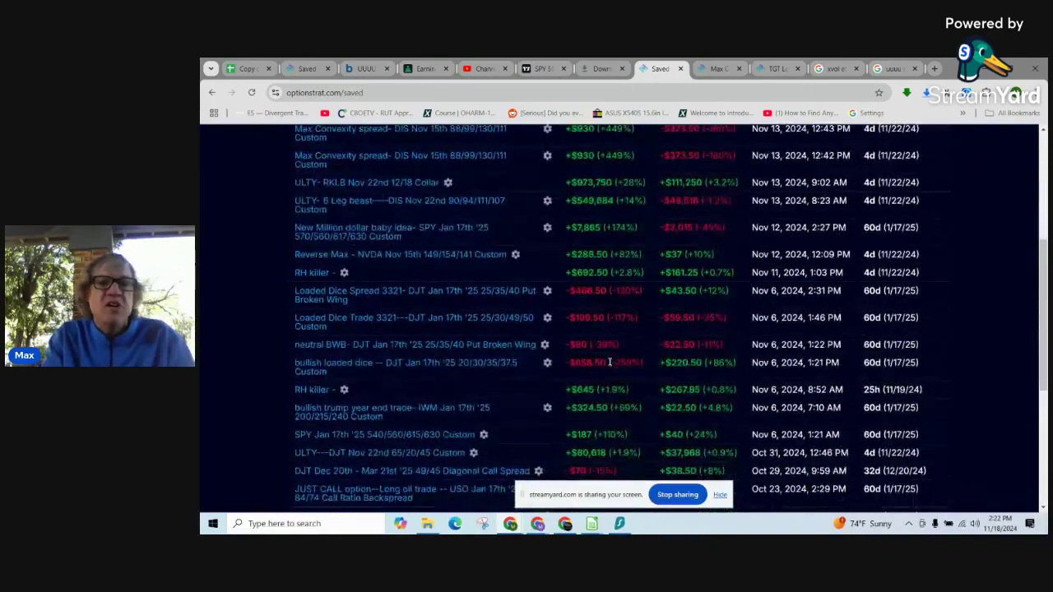
pyautogui.scroll(-5, 610, 365)
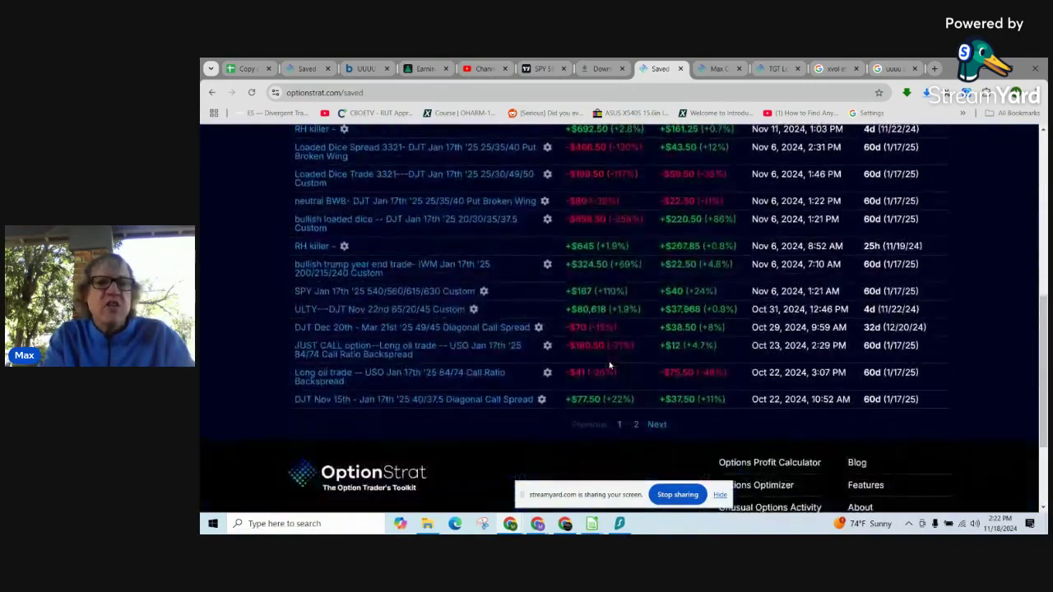
pyautogui.scroll(4, 610, 366)
pyautogui.scroll(3, 610, 364)
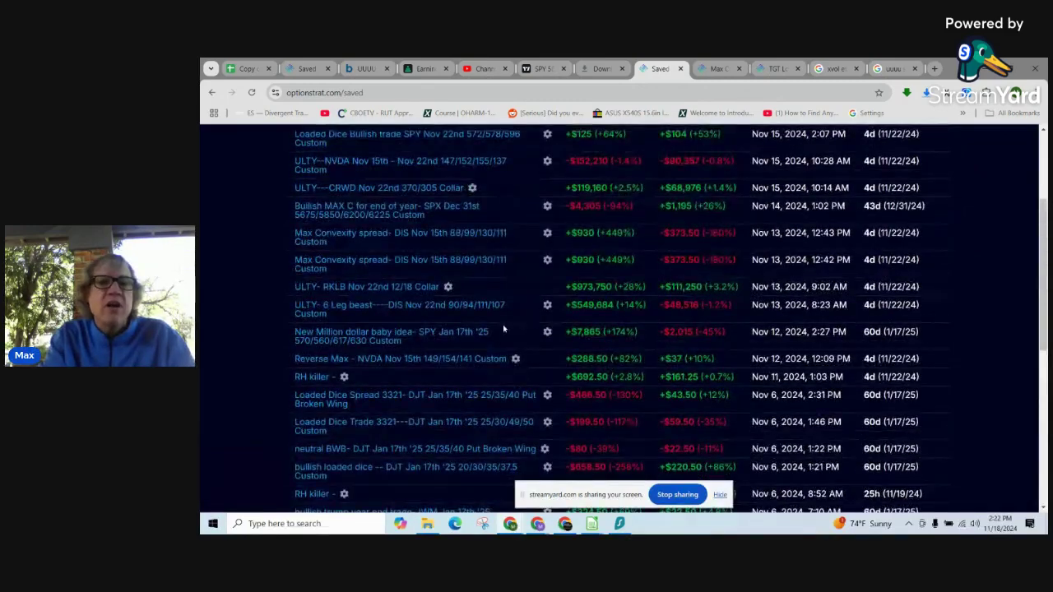
pyautogui.scroll(1, 504, 330)
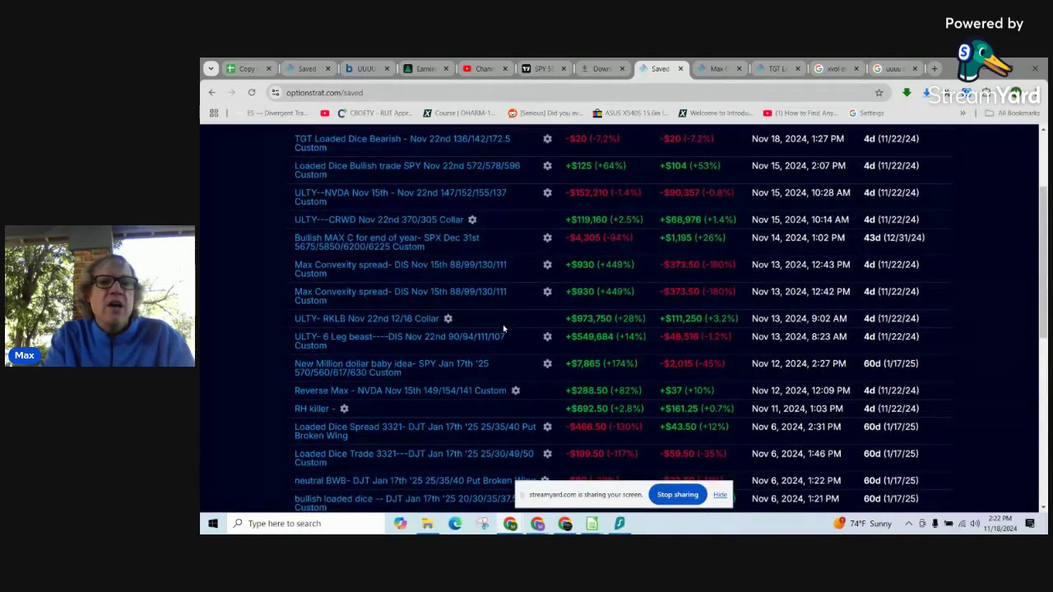
pyautogui.click(390, 268)
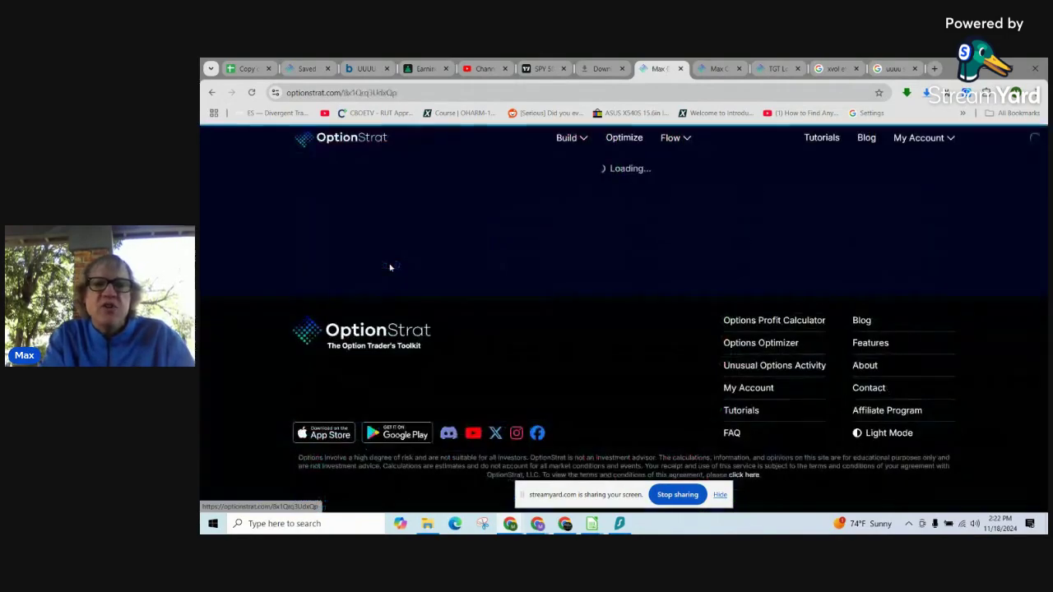
# - Set the payoff graph range to ±18% and review the full DIS profit curve
pyautogui.scroll(-4, 772, 389)
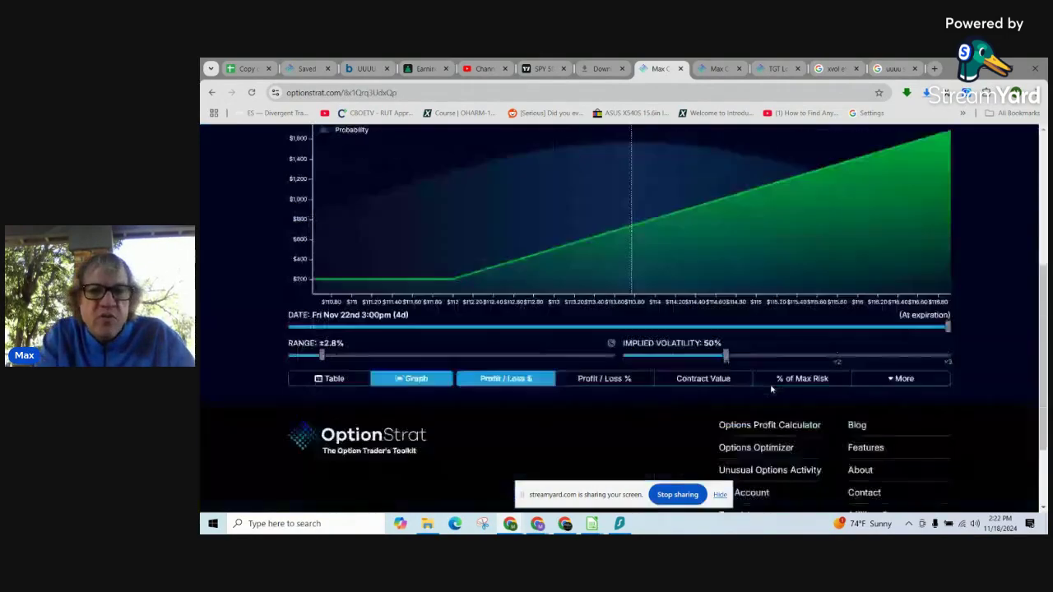
pyautogui.click(587, 322)
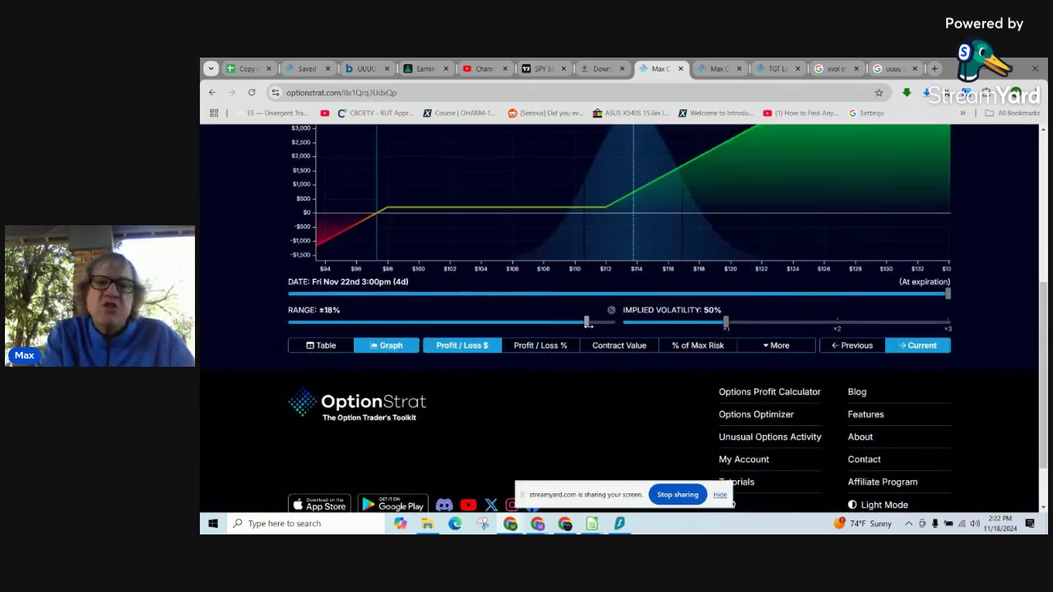
pyautogui.scroll(2, 1015, 266)
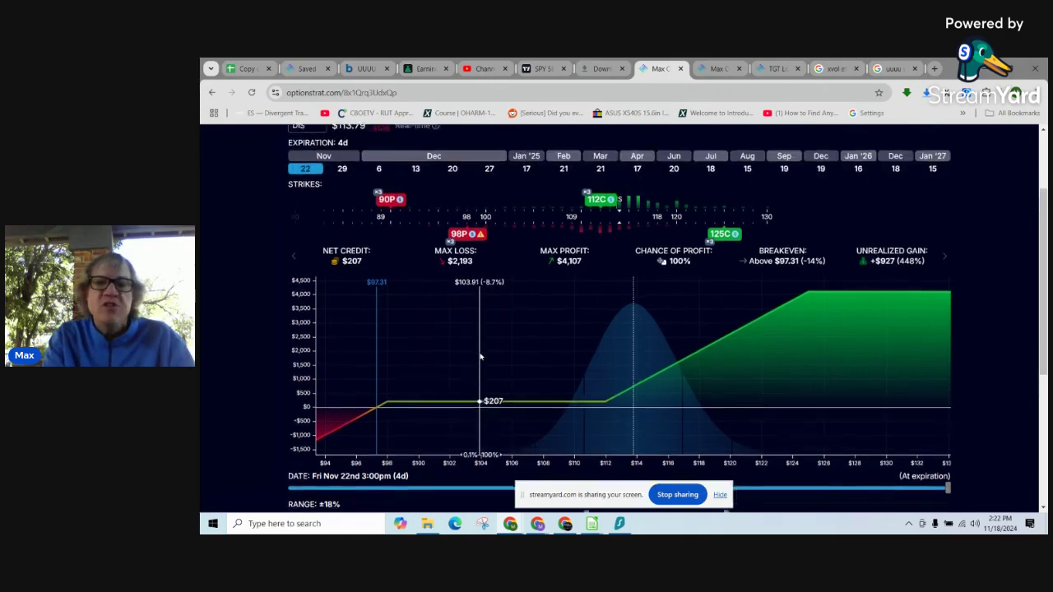
pyautogui.scroll(1, 482, 354)
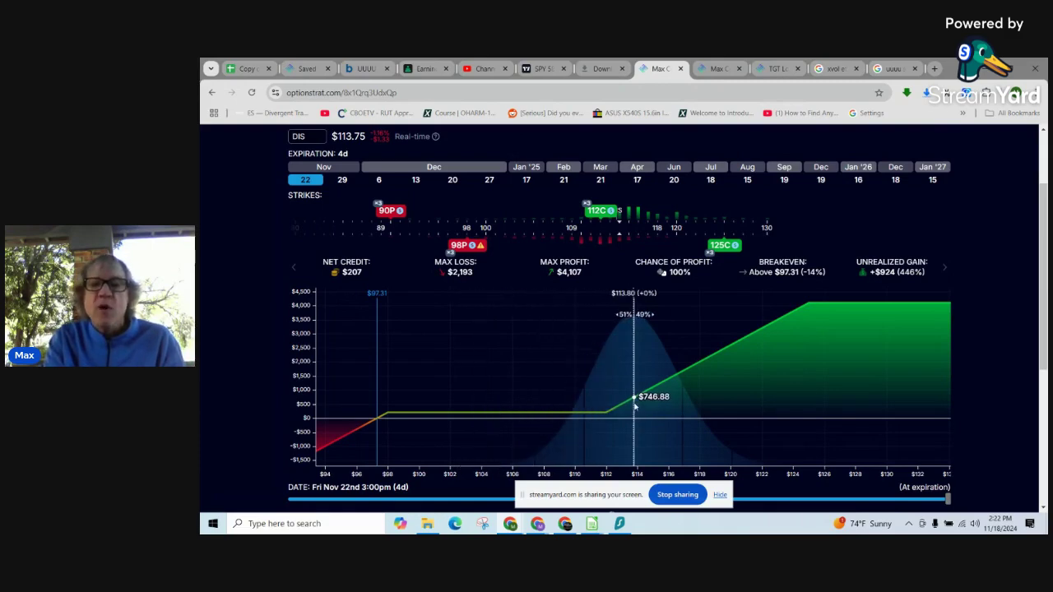
pyautogui.scroll(-1, 634, 406)
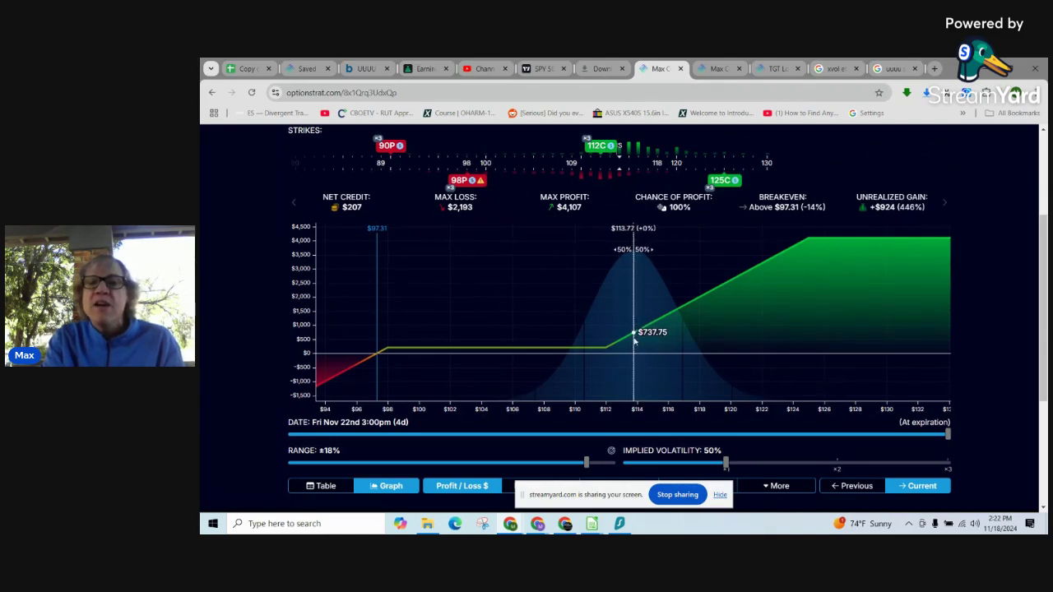
pyautogui.scroll(1, 634, 342)
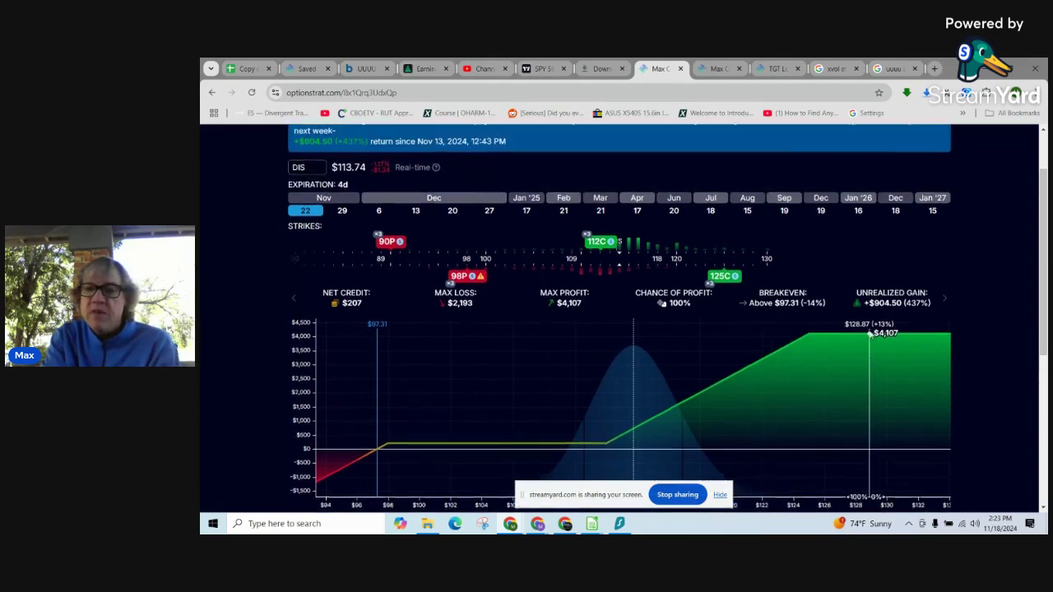
pyautogui.scroll(1, 870, 334)
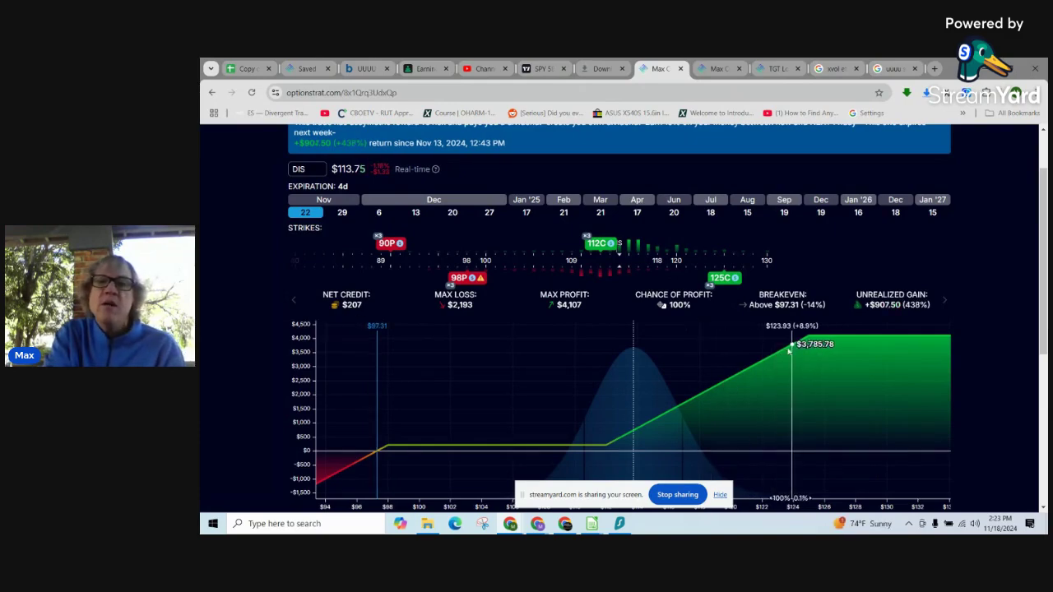
pyautogui.scroll(-1, 788, 349)
pyautogui.scroll(3, 787, 352)
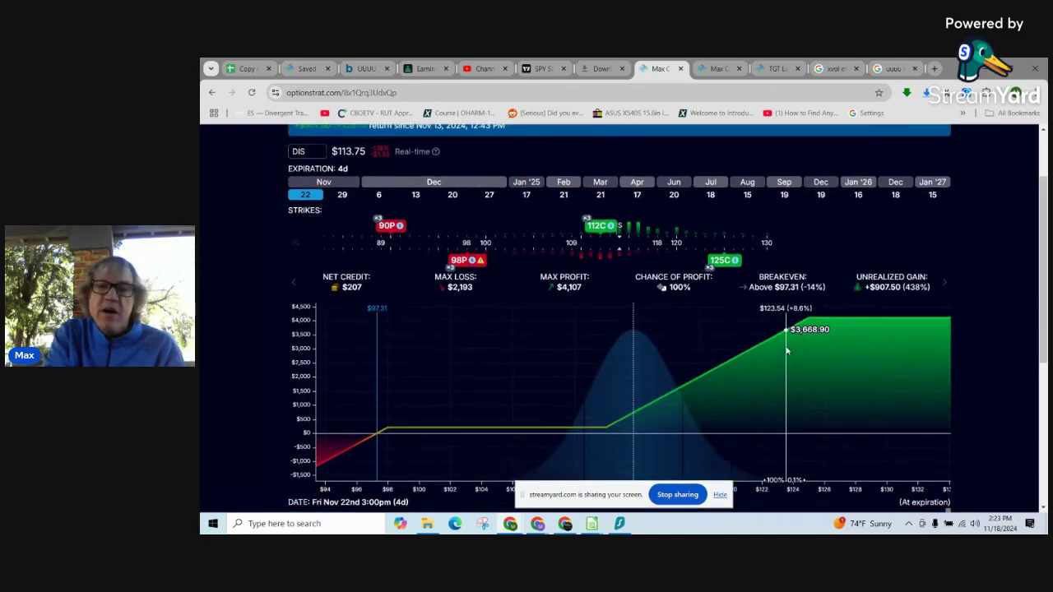
# - Open the saved 'bullish trump year end trade' for IWM Jan 17th '25 200/215/240 from Saved Trades
pyautogui.moveTo(915, 148)
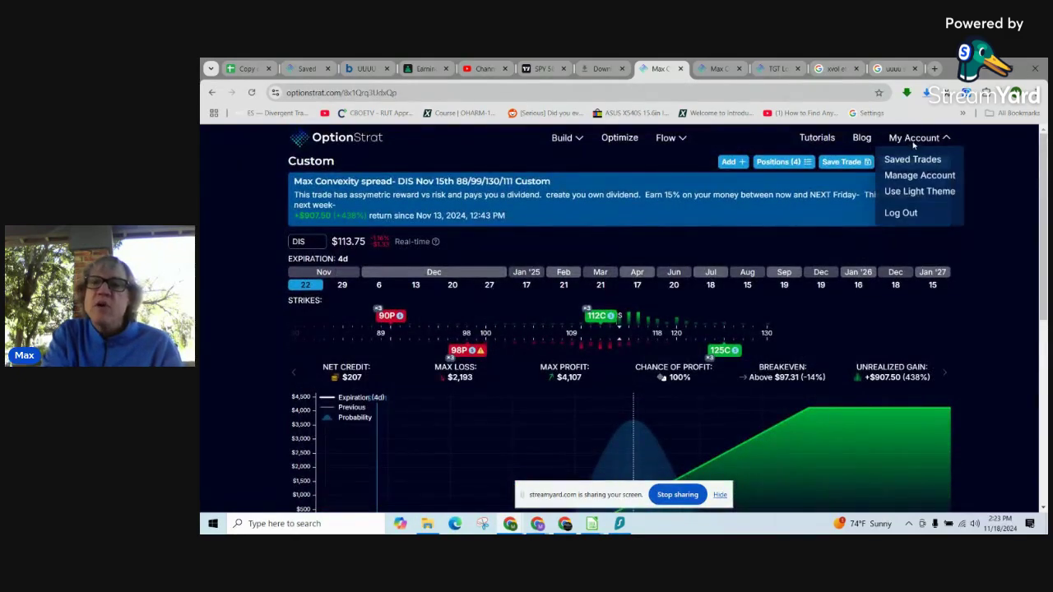
pyautogui.click(902, 165)
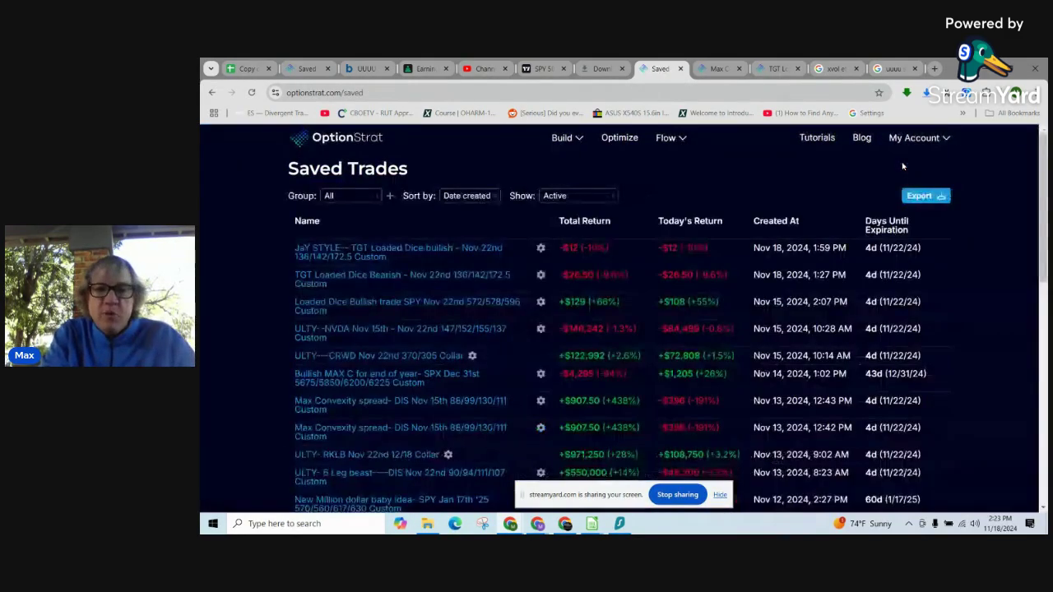
pyautogui.scroll(-5, 586, 356)
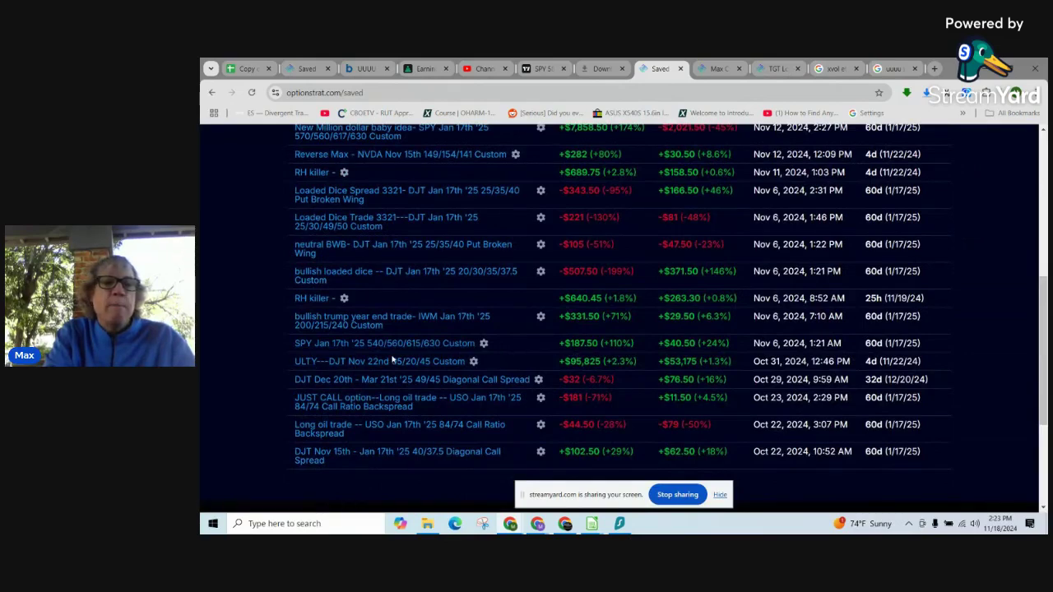
pyautogui.scroll(1, 411, 281)
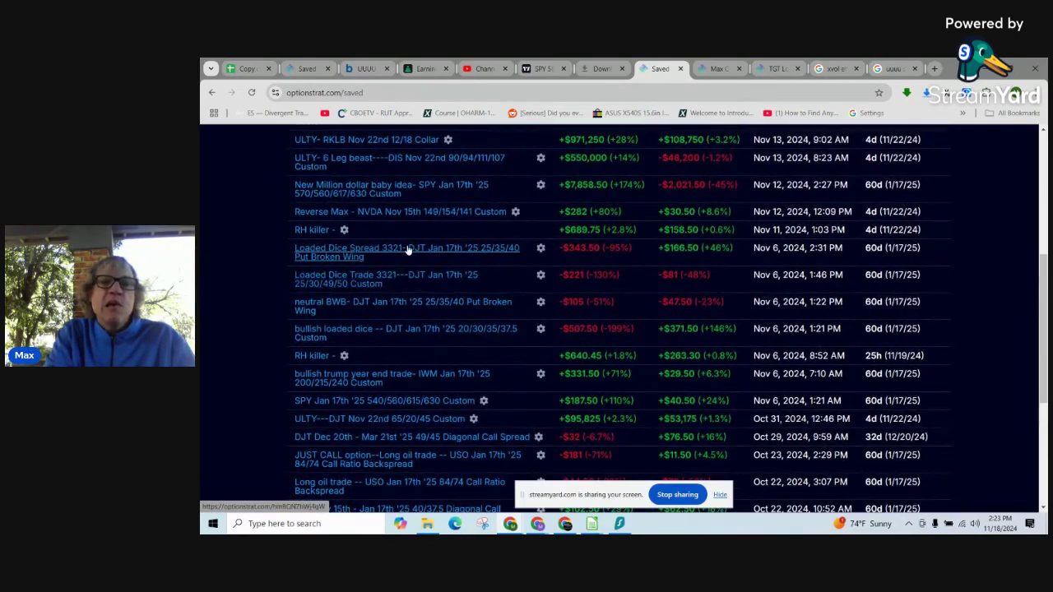
pyautogui.scroll(-1, 408, 272)
pyautogui.click(398, 319)
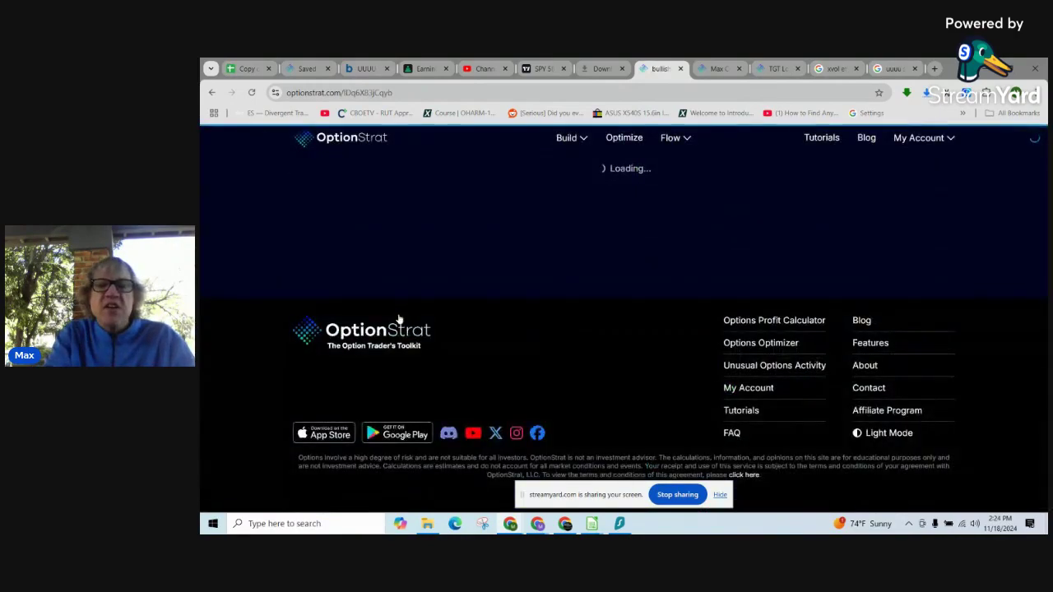
# - Review the IWM trade's payoff graph, with its $467.50 net credit and +$335 (72%) gain
pyautogui.scroll(-5, 398, 319)
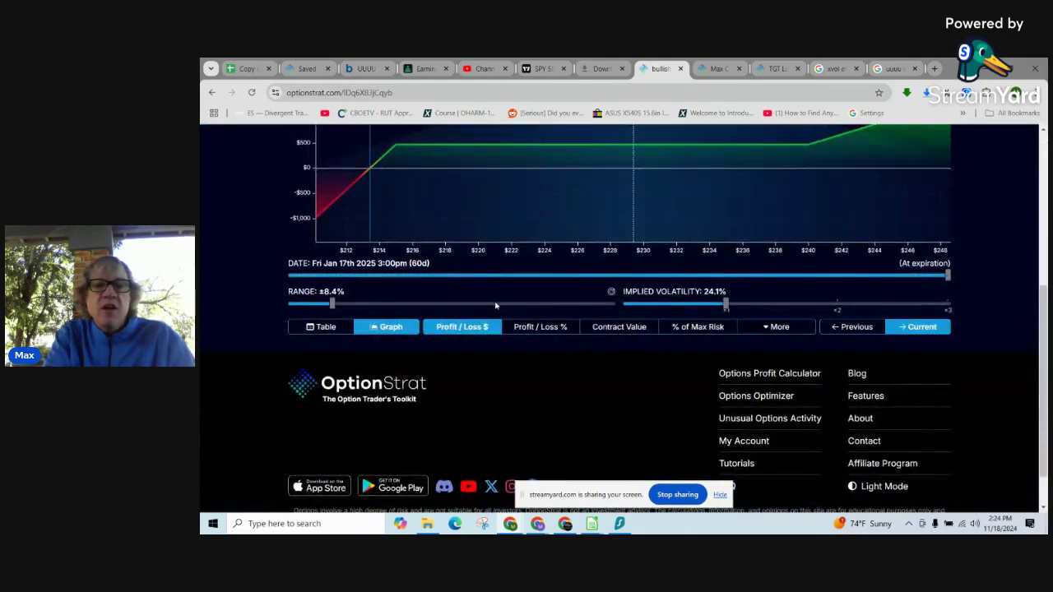
pyautogui.scroll(2, 684, 286)
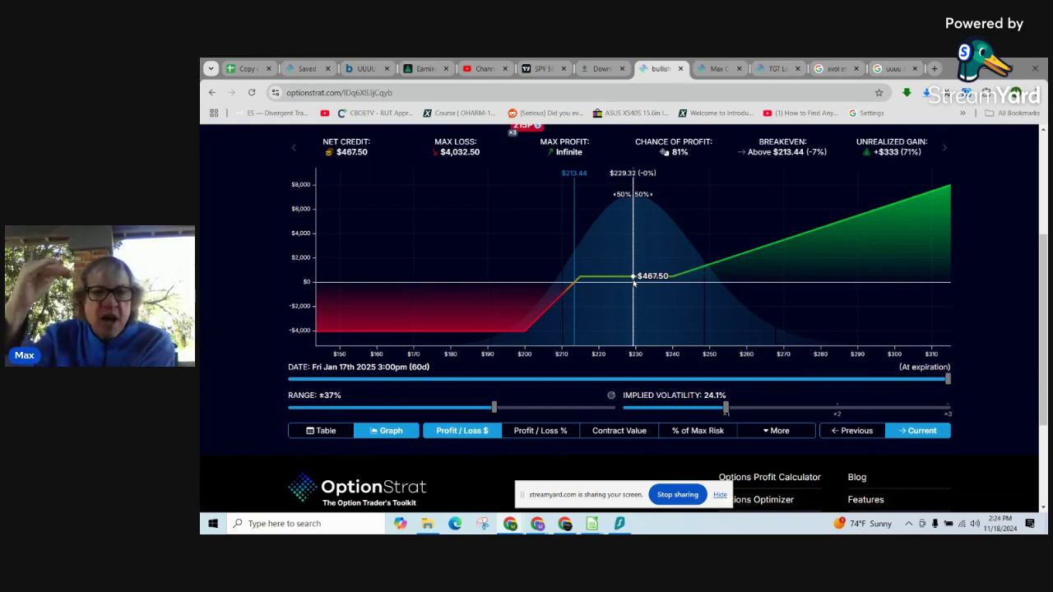
pyautogui.scroll(3, 634, 283)
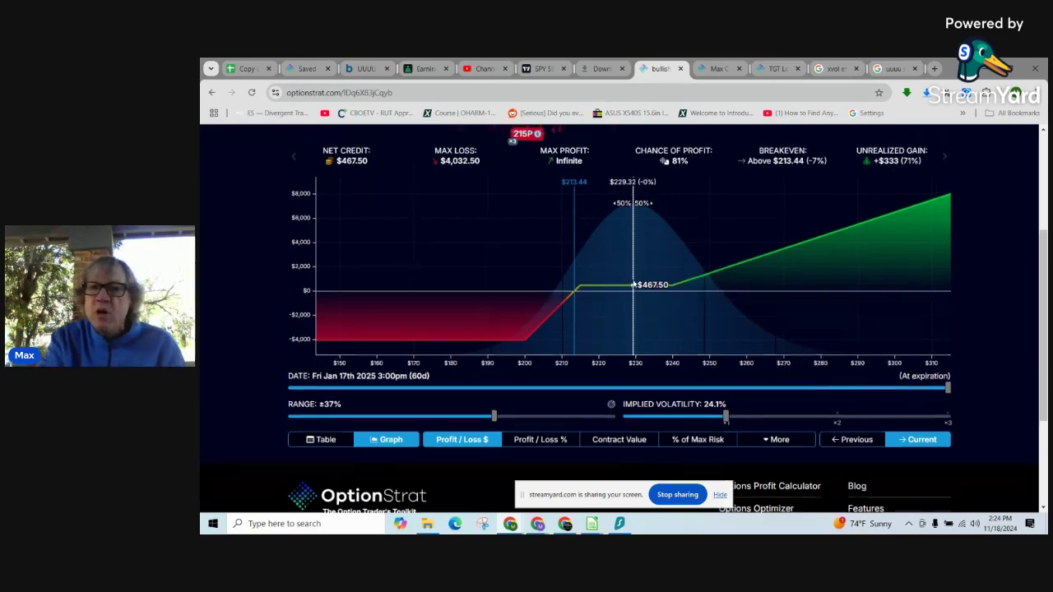
pyautogui.scroll(-3, 633, 283)
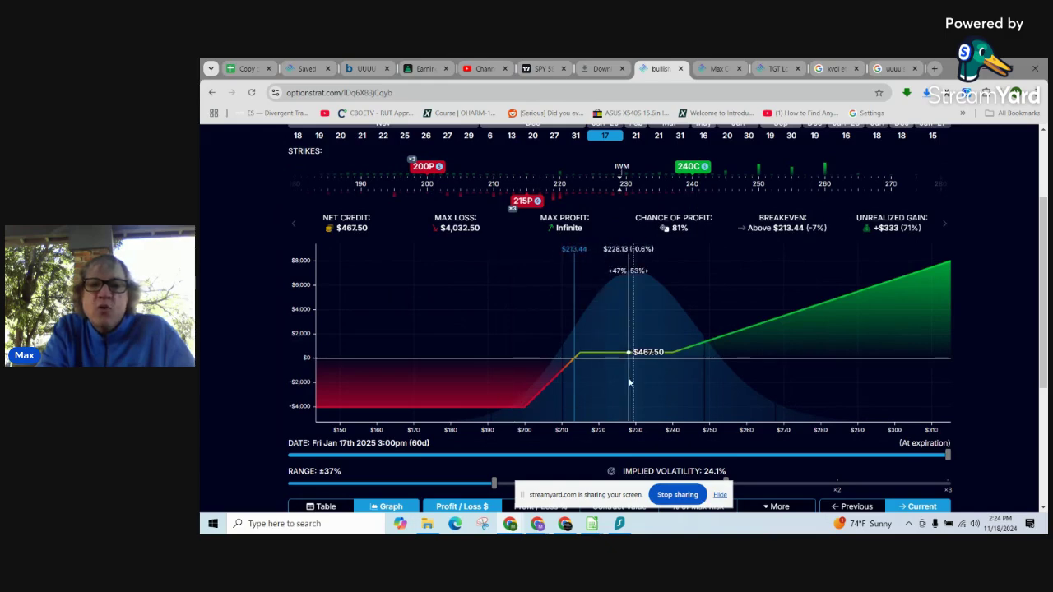
pyautogui.scroll(1, 628, 383)
pyautogui.scroll(-1, 629, 383)
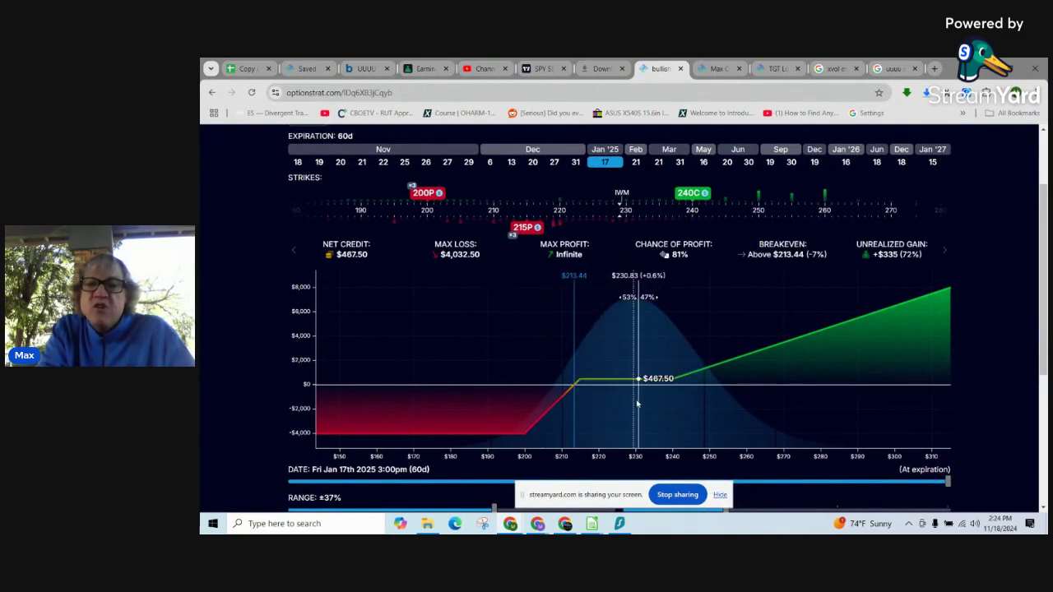
pyautogui.scroll(1, 633, 400)
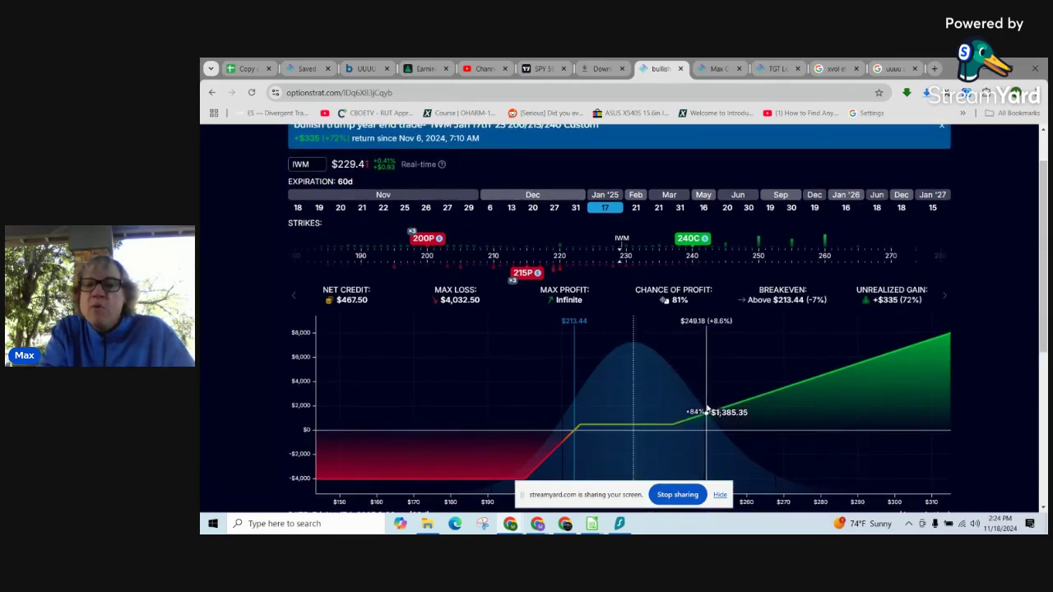
pyautogui.scroll(-1, 706, 412)
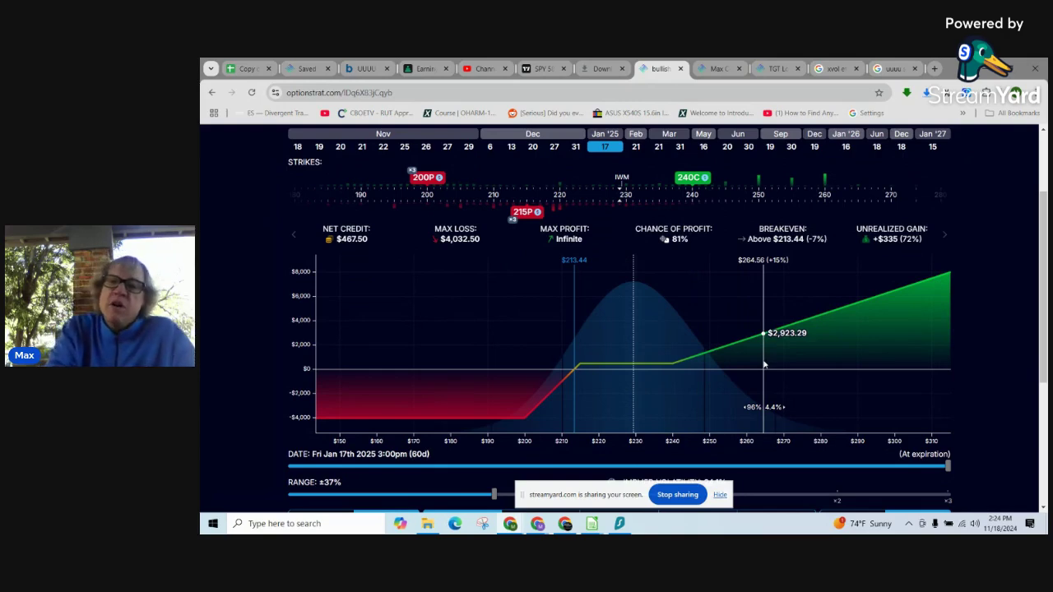
pyautogui.scroll(2, 764, 365)
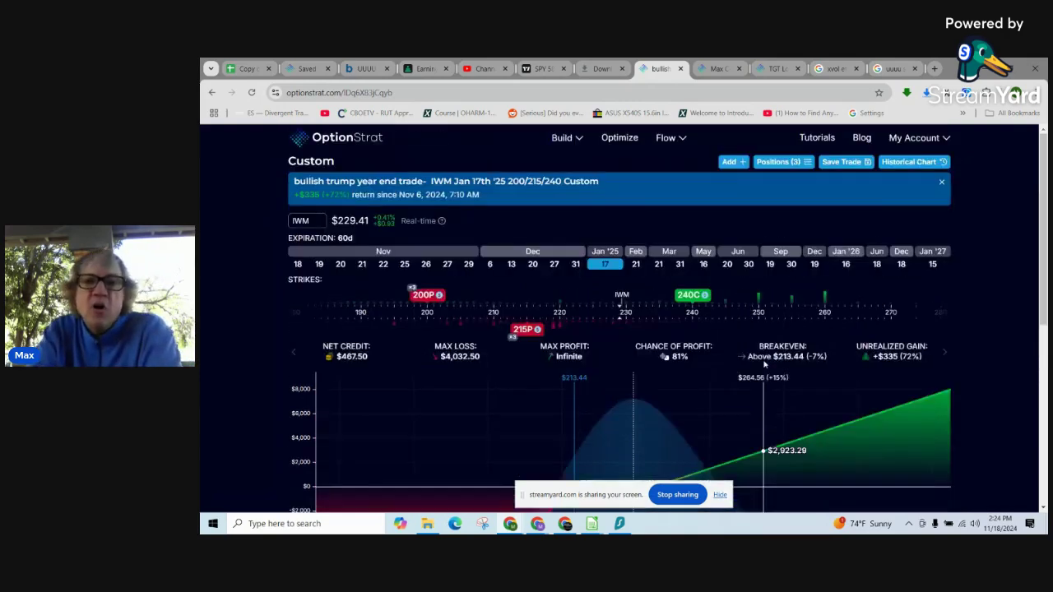
pyautogui.scroll(-5, 764, 362)
pyautogui.scroll(3, 764, 359)
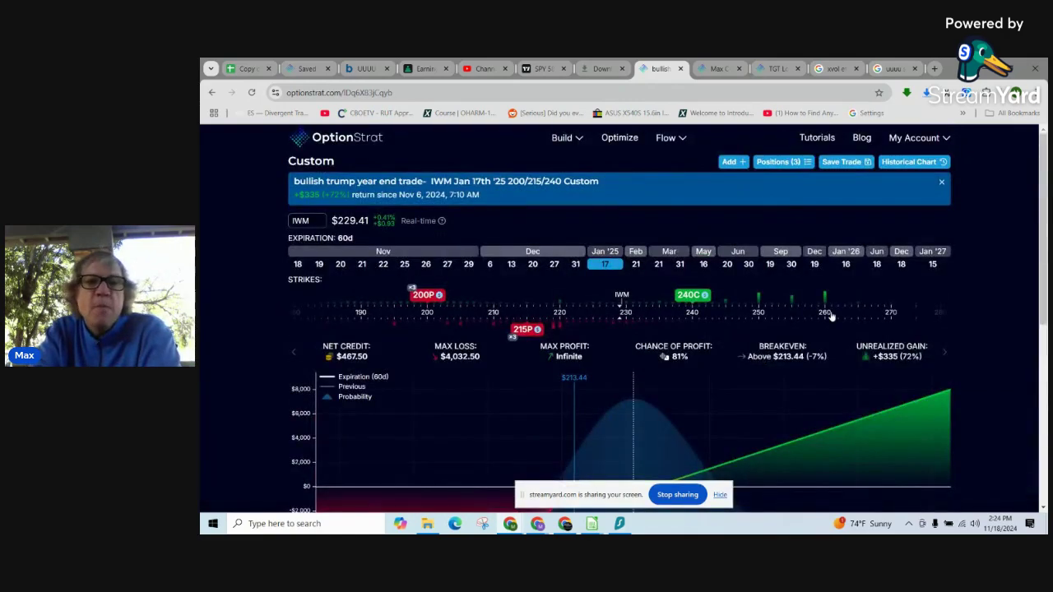
# - Open Saved Trades from the My Account menu and scan the returns, including SPY Loaded Dice at +$129
pyautogui.click(918, 140)
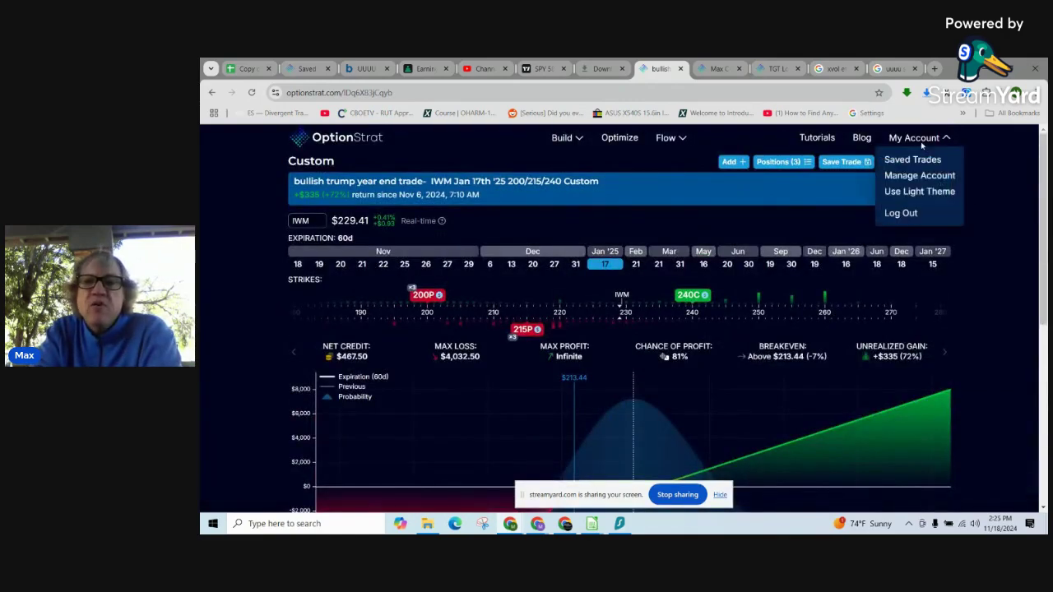
pyautogui.click(910, 161)
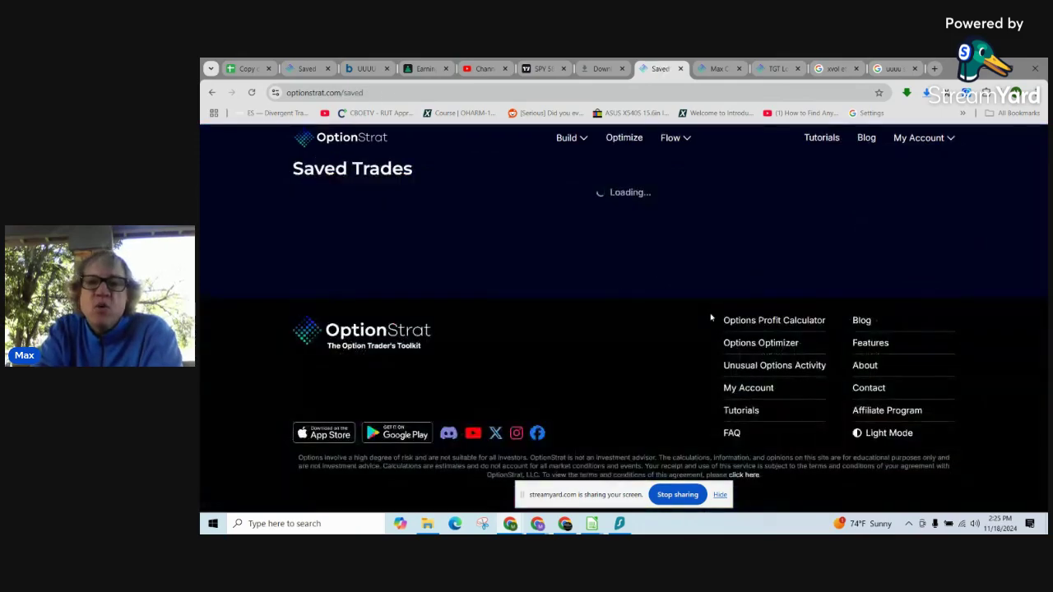
pyautogui.scroll(-4, 711, 317)
pyautogui.scroll(4, 712, 317)
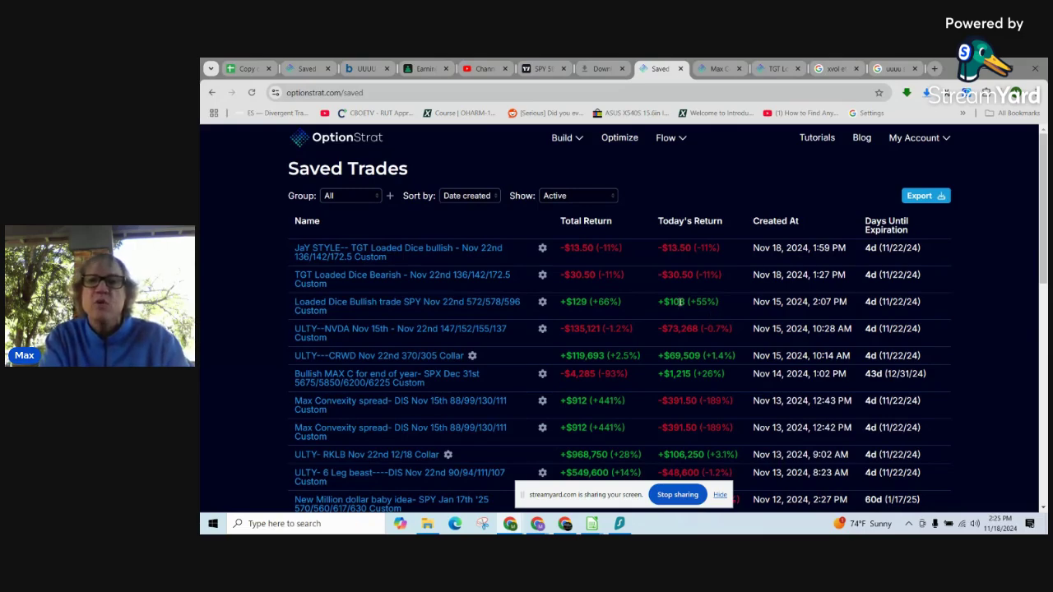
# - Zoom the 30-minute SPY chart in TradingView, then switch back to the StreamYard studio
pyautogui.click(544, 68)
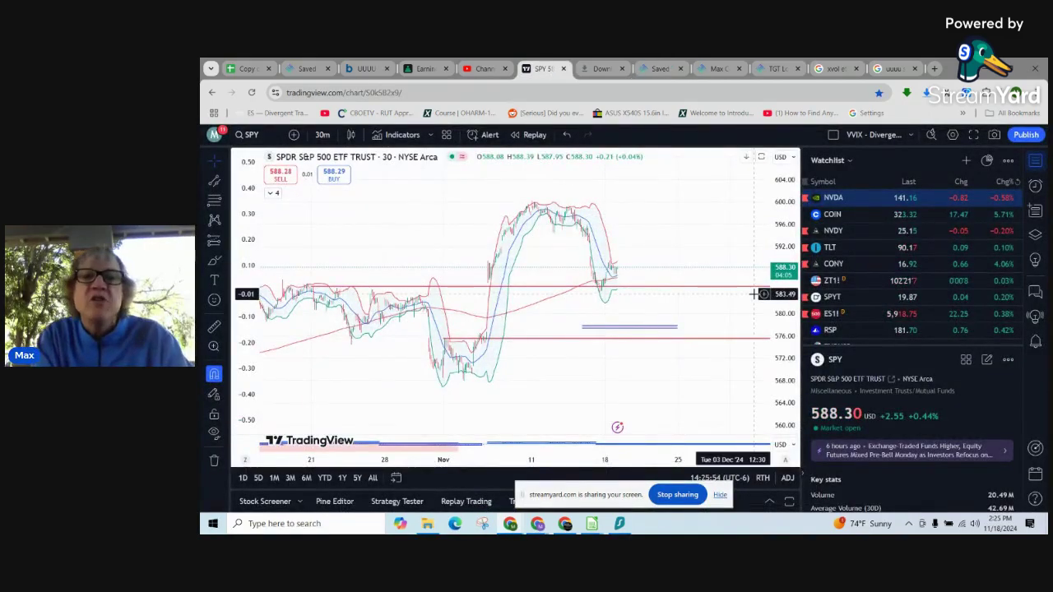
pyautogui.scroll(2, 754, 294)
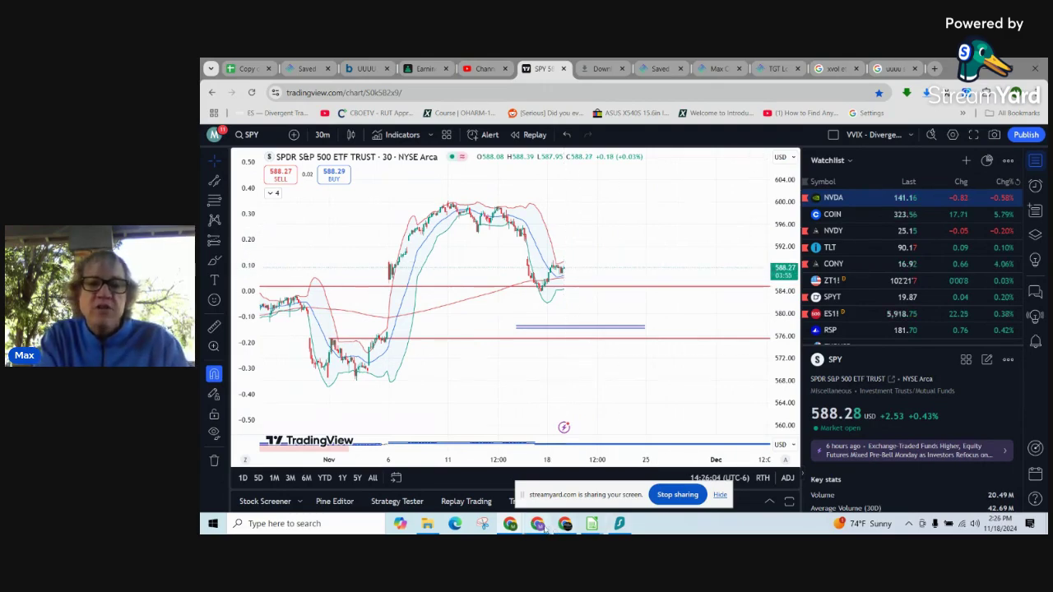
pyautogui.moveTo(540, 528)
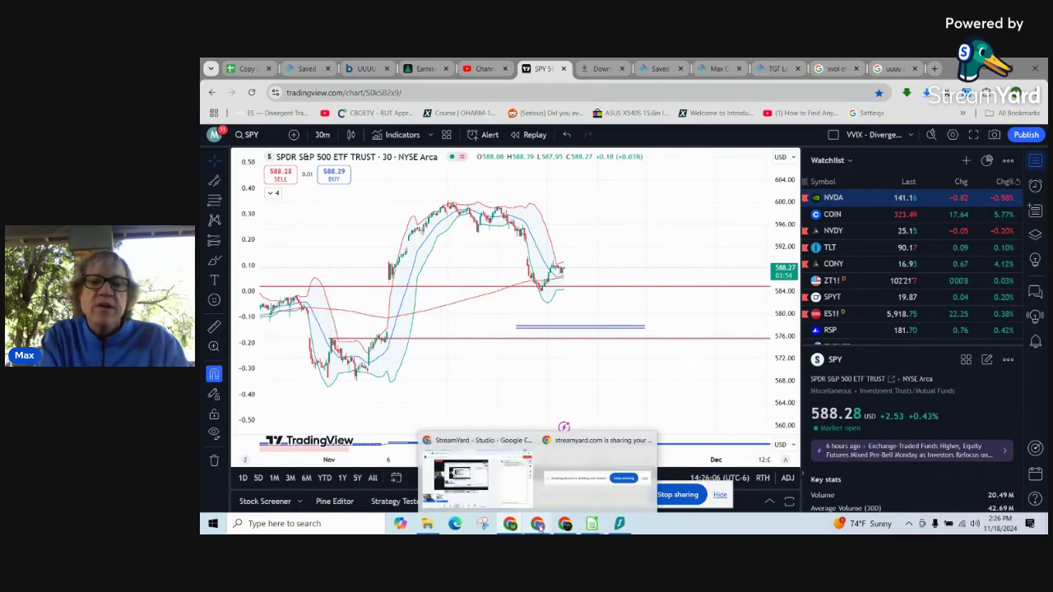
pyautogui.click(509, 476)
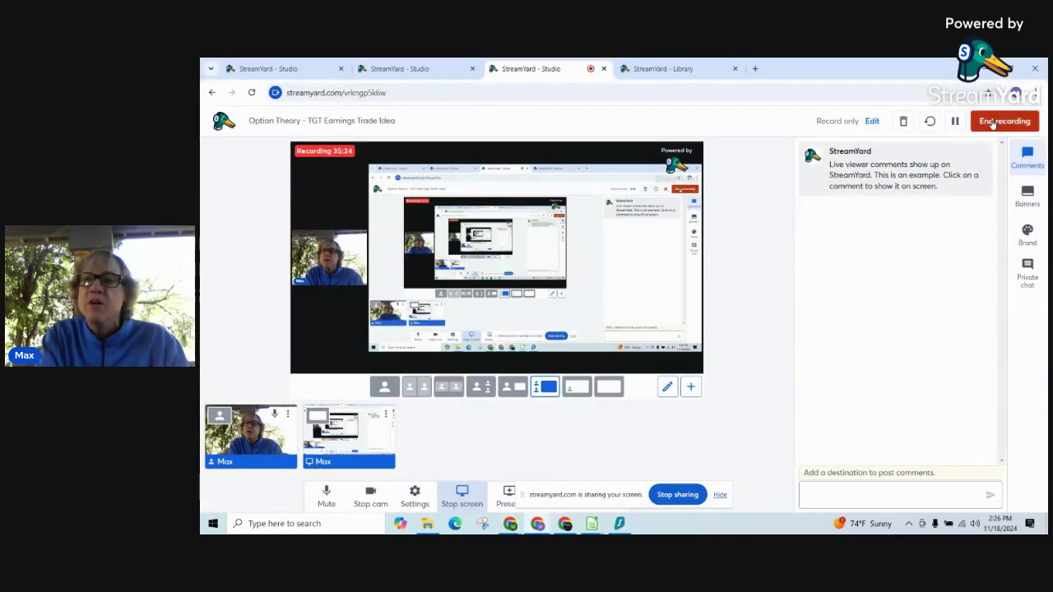